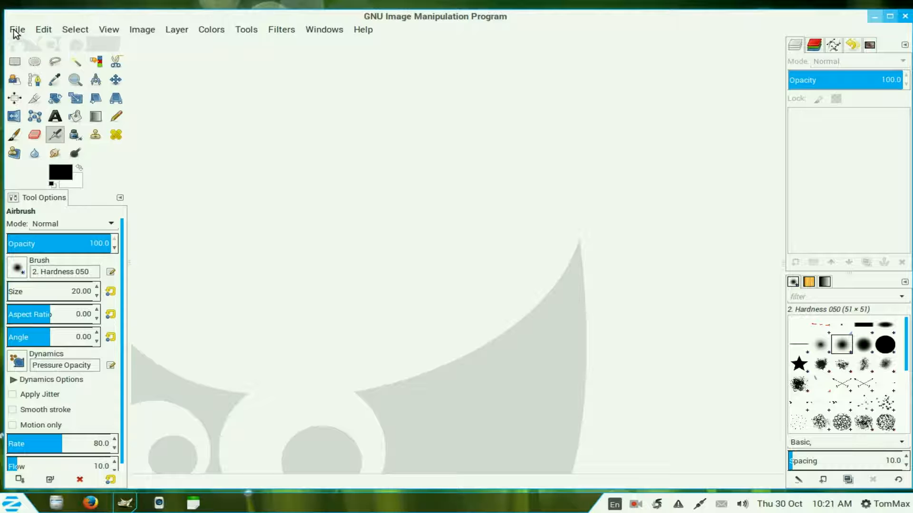
# Step: Open IMG_3262.jpg, IMG_3325.jpg, vlcsnap-.png and IMG_3501.JPG from the Desktop as layers
pyautogui.click(15, 32)
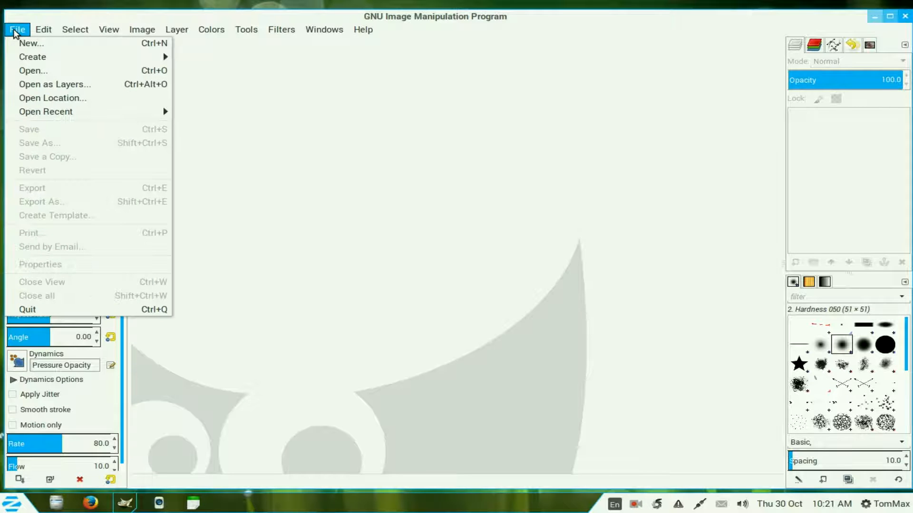
pyautogui.click(16, 83)
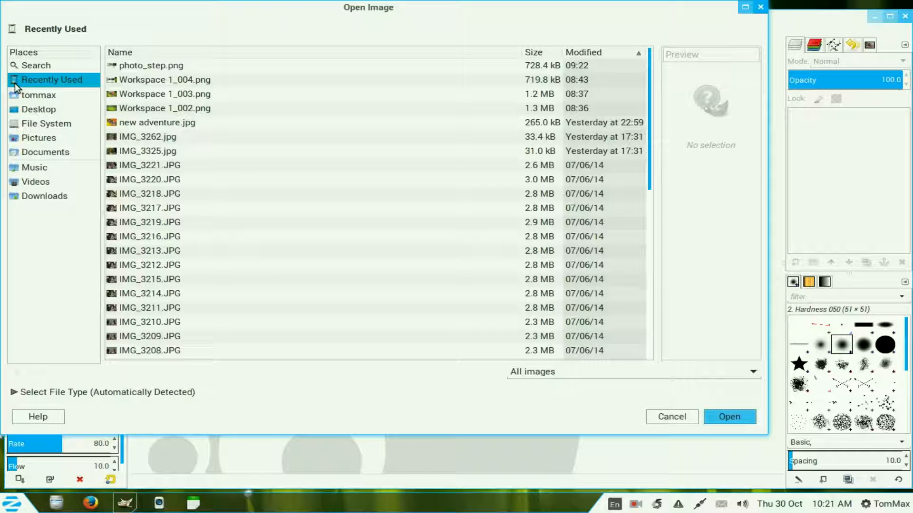
pyautogui.click(36, 110)
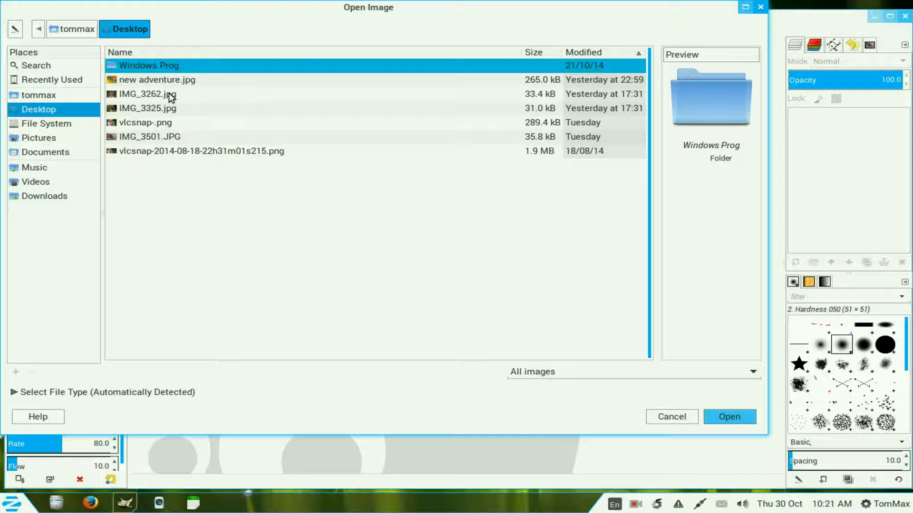
pyautogui.click(170, 95)
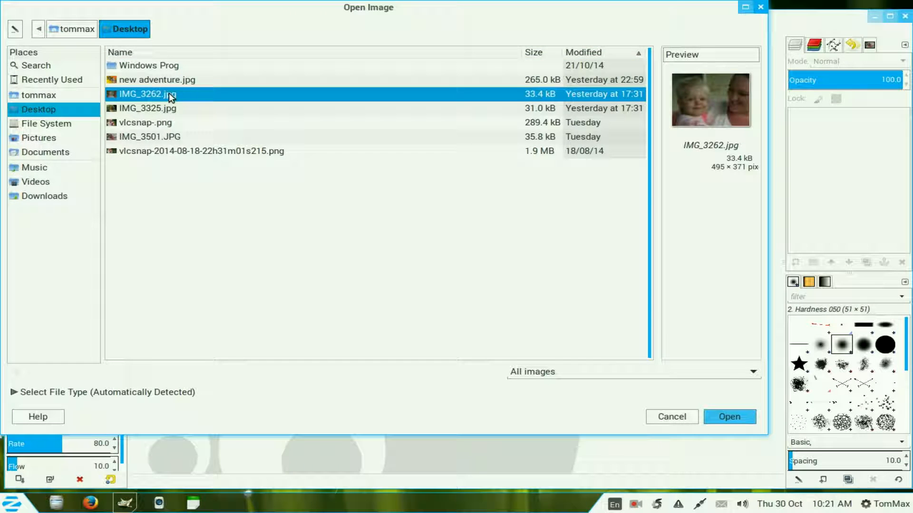
pyautogui.keyDown('shift'); pyautogui.click(165, 137); pyautogui.keyUp('shift')
pyautogui.click(732, 422)
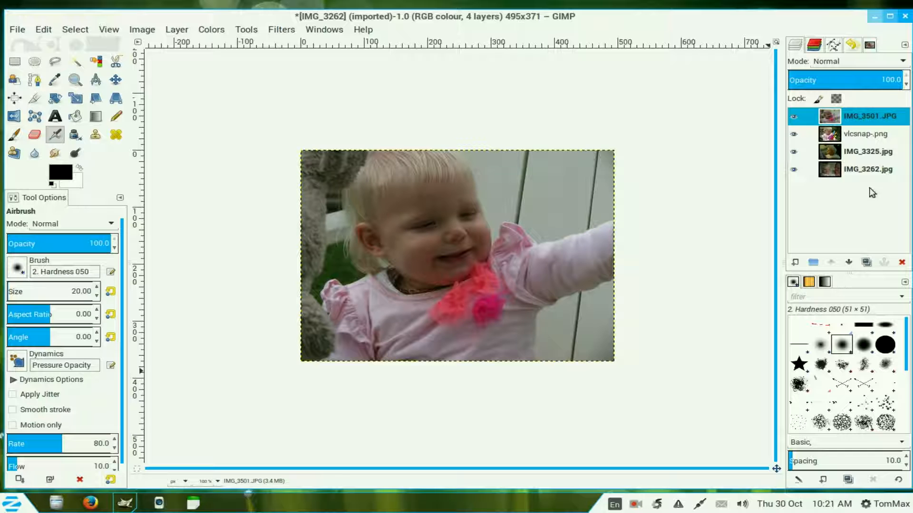
# Step: Raise the vlcsnap-.png layer to the top and add a new transparent layer above it
pyautogui.click(806, 135)
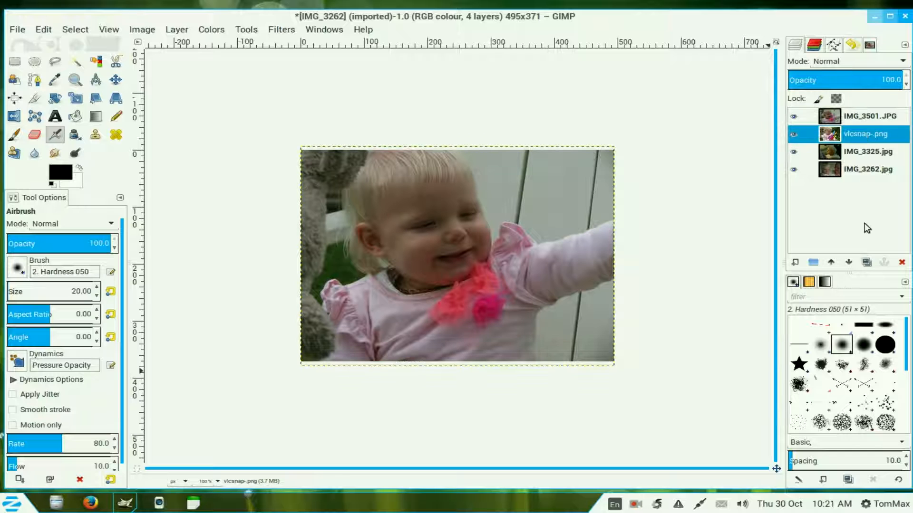
pyautogui.click(834, 265)
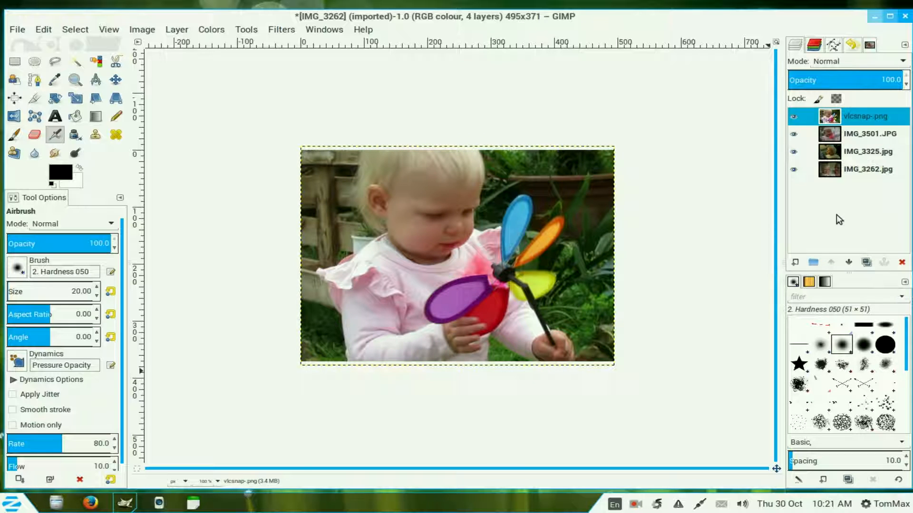
pyautogui.click(795, 262)
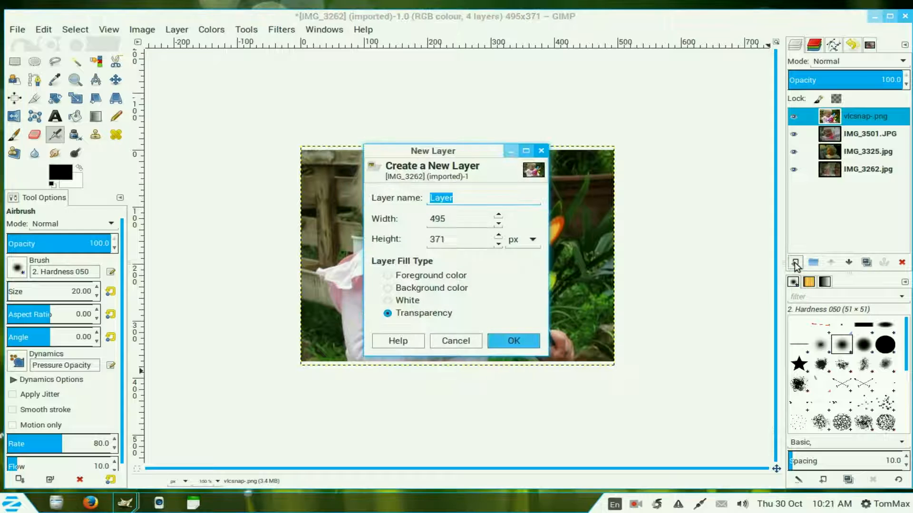
pyautogui.click(515, 341)
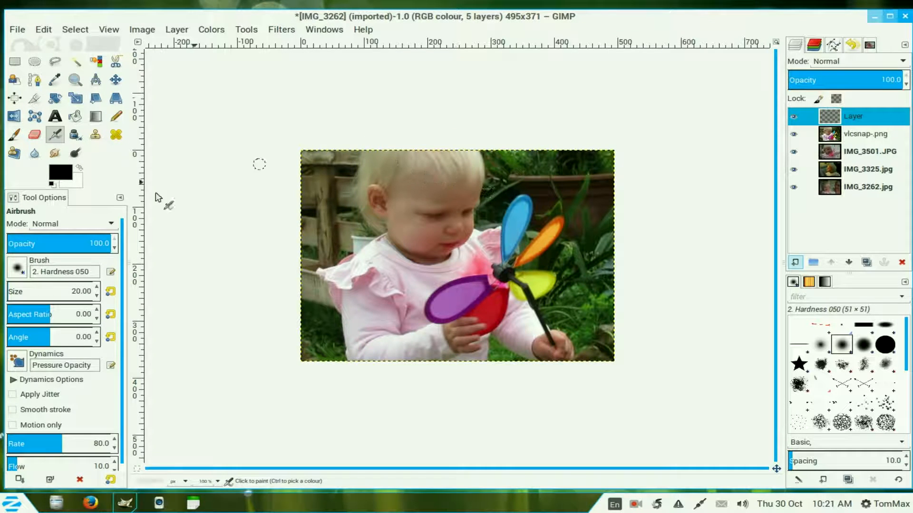
# Step: Paint a white straight-line border around the edges of the new layer with the Paintbrush and the Hardness 100 brush
pyautogui.click(80, 167)
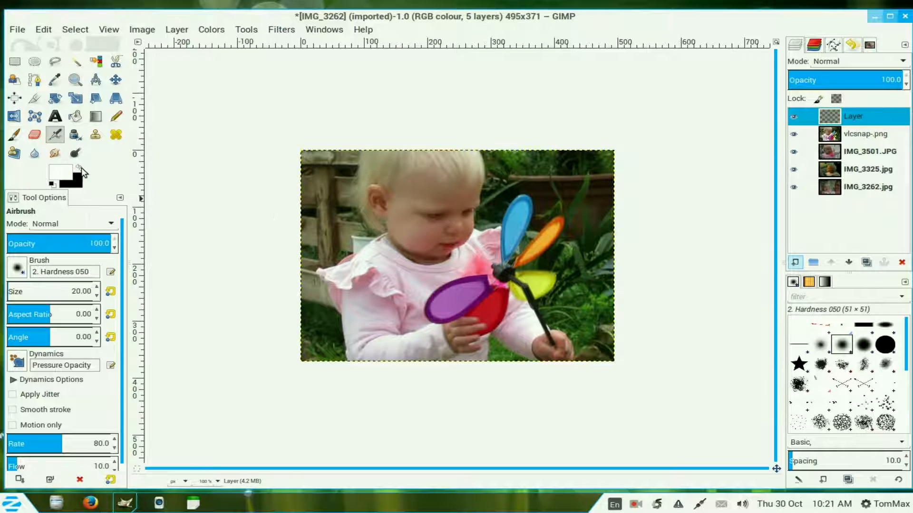
pyautogui.click(15, 136)
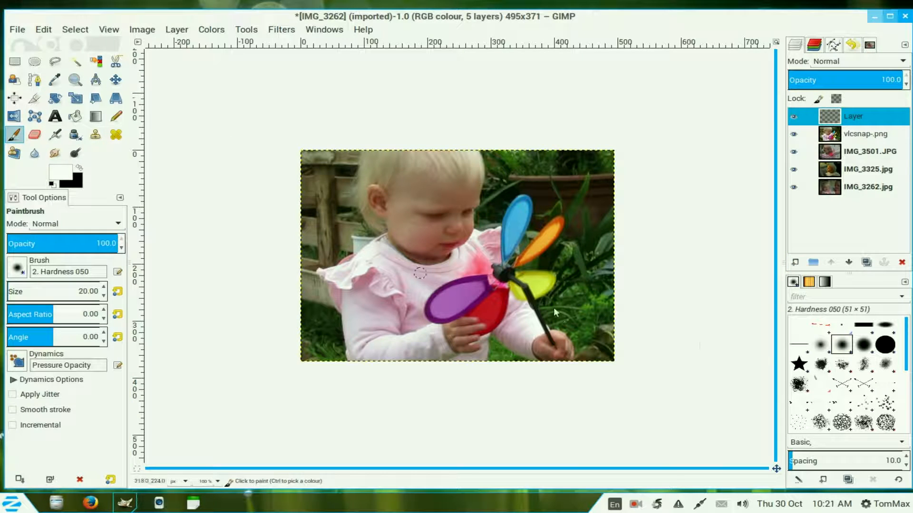
pyautogui.click(892, 346)
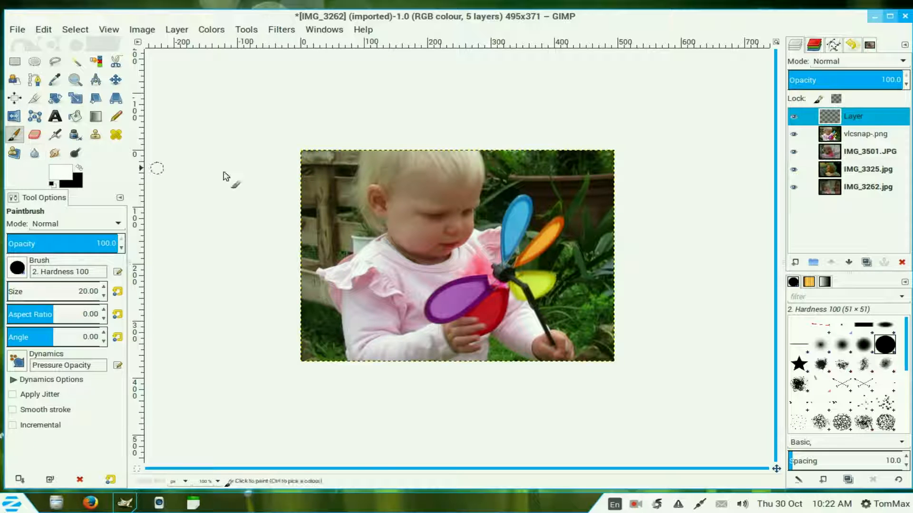
pyautogui.click(304, 152)
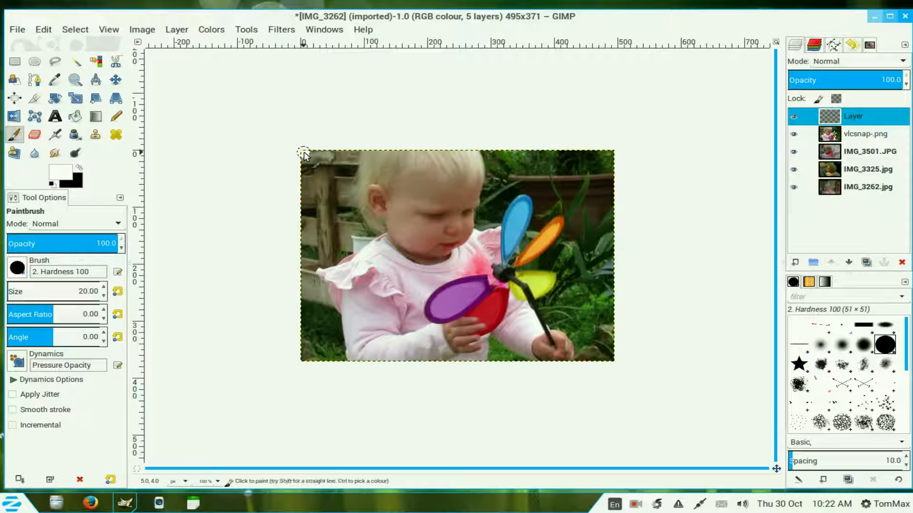
pyautogui.press('shift')
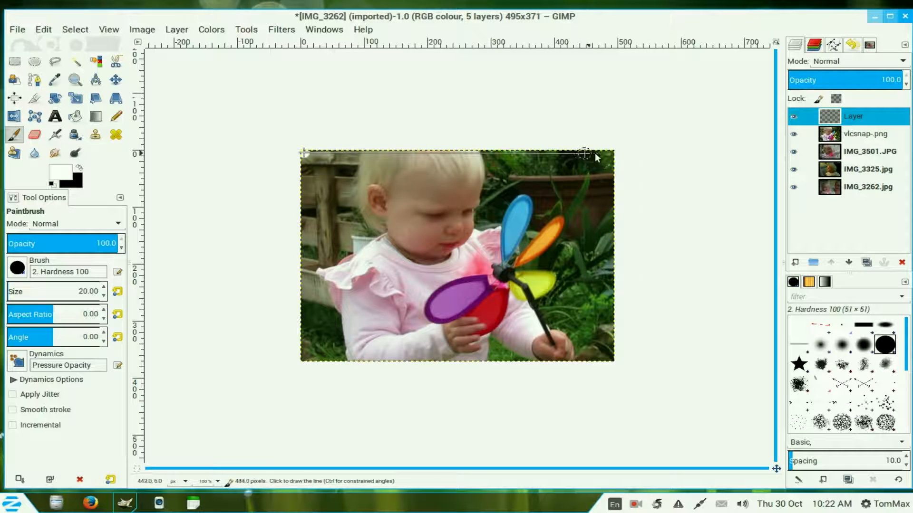
pyautogui.keyDown('shift'); pyautogui.click(610, 155); pyautogui.keyUp('shift')
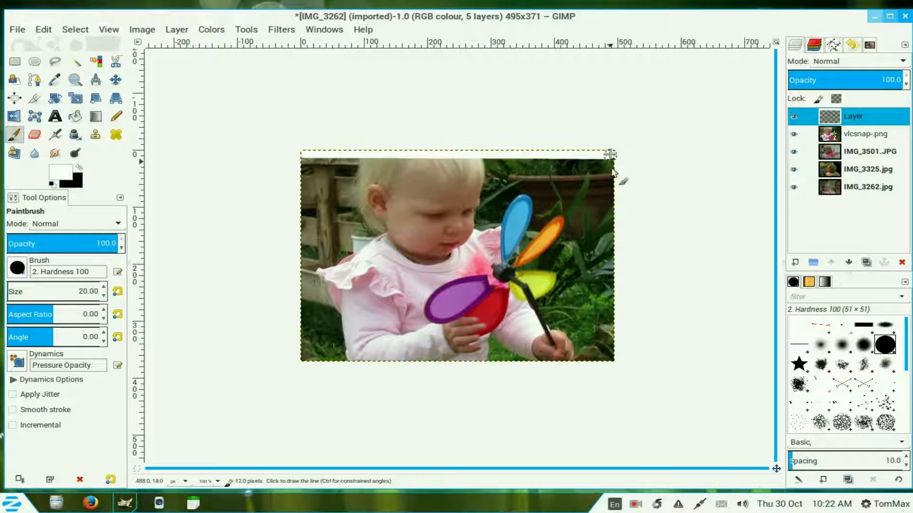
pyautogui.keyDown('shift'); pyautogui.click(613, 361); pyautogui.keyUp('shift')
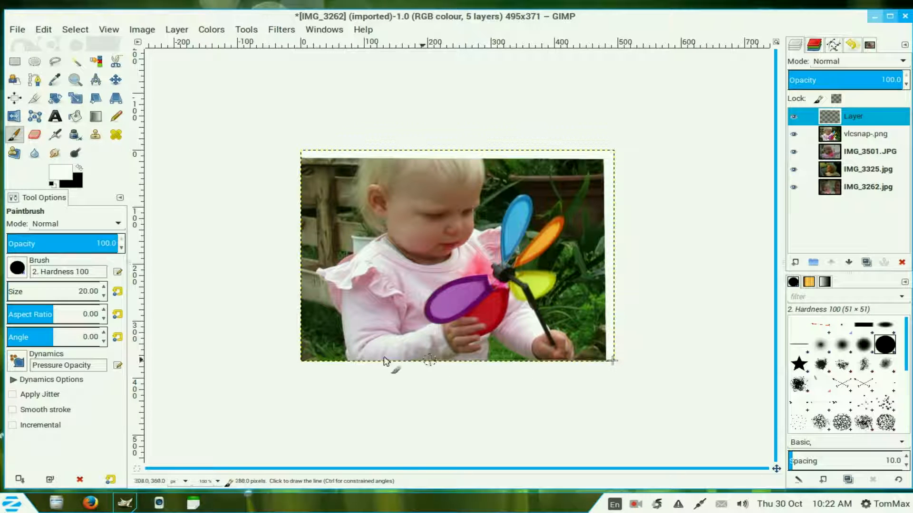
pyautogui.keyDown('shift'); pyautogui.click(304, 360); pyautogui.keyUp('shift')
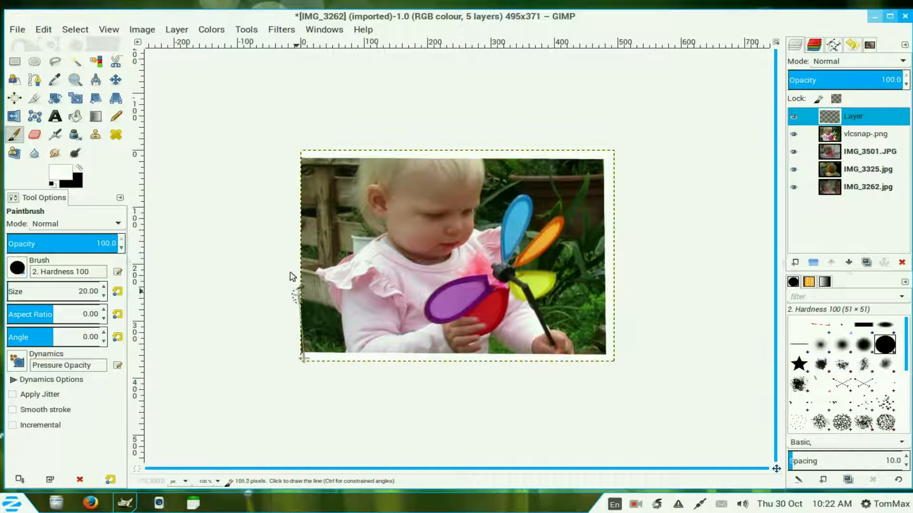
pyautogui.keyDown('shift'); pyautogui.click(304, 154); pyautogui.keyUp('shift')
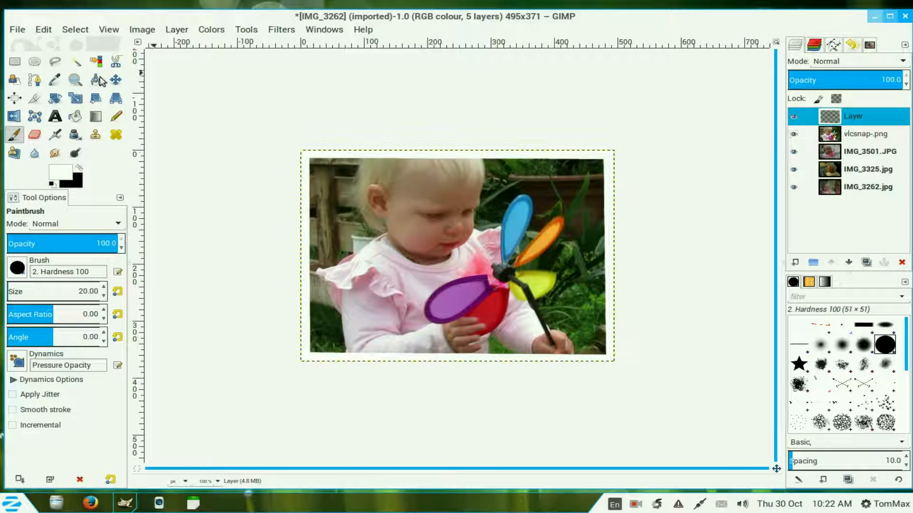
# Step: Copy the border layer to the clipboard and delete that layer
pyautogui.click(47, 31)
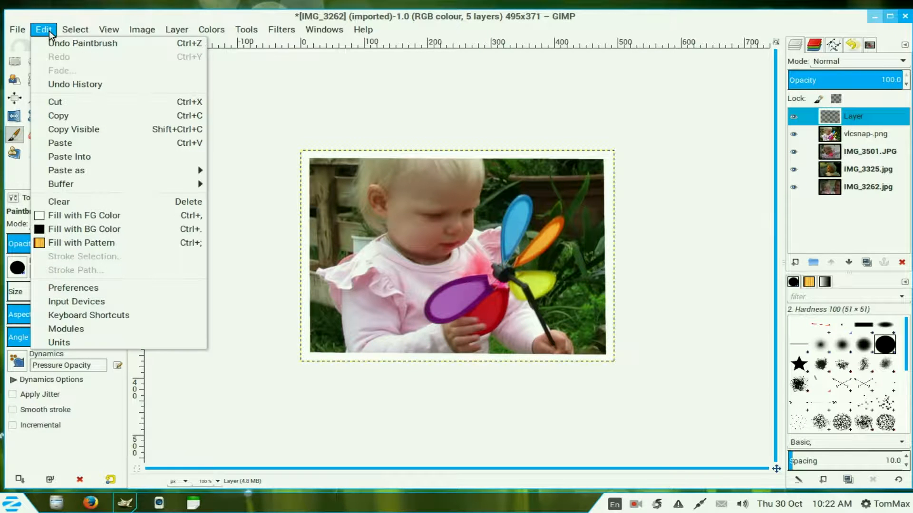
pyautogui.click(72, 114)
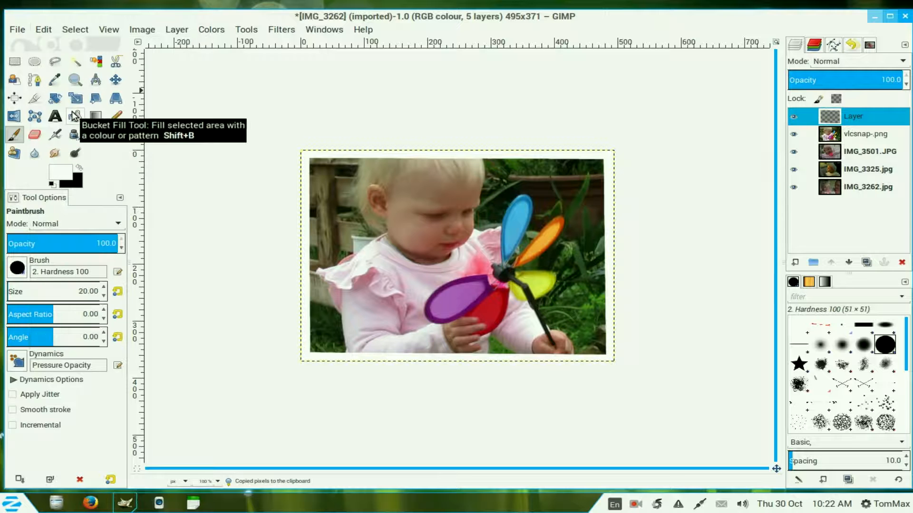
pyautogui.rightClick(828, 121)
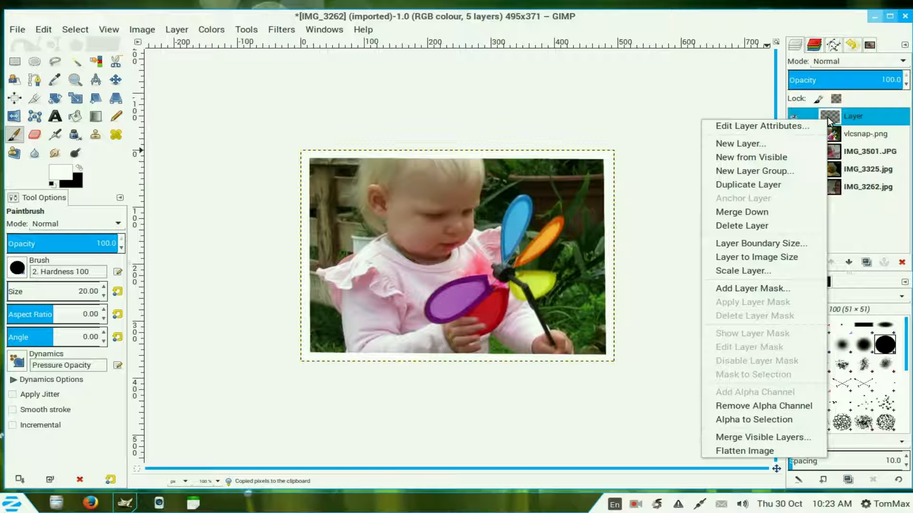
pyautogui.click(780, 216)
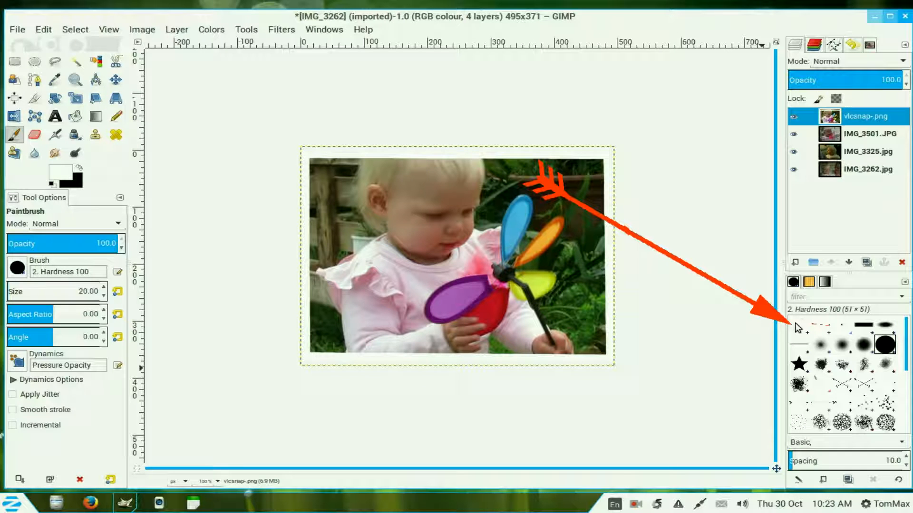
# Step: Select the Clipboard brush and raise IMG_3501.JPG to the top of the layer stack
pyautogui.click(798, 326)
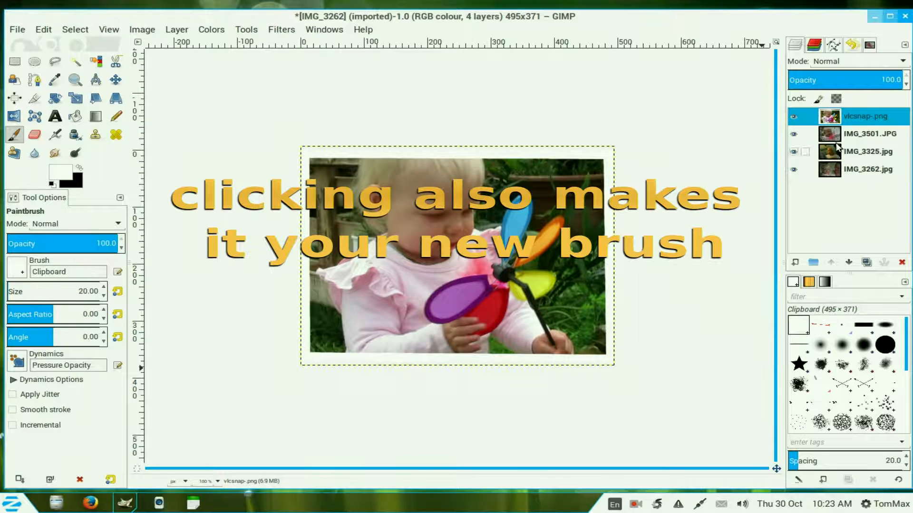
pyautogui.click(855, 134)
pyautogui.click(830, 262)
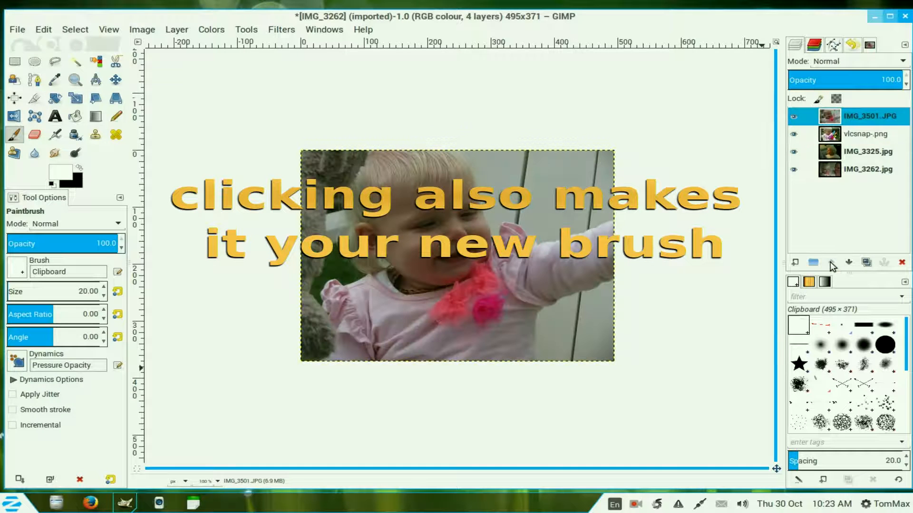
# Step: Set the Paintbrush size to 495 and stamp the clipboard border onto the IMG_3501.JPG layer
pyautogui.click(10, 137)
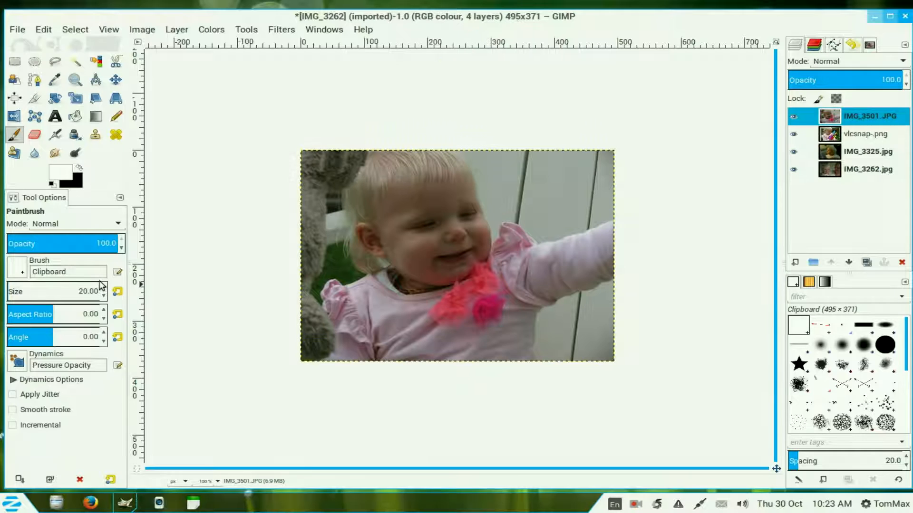
pyautogui.moveTo(99, 292); pyautogui.dragTo(71, 294)
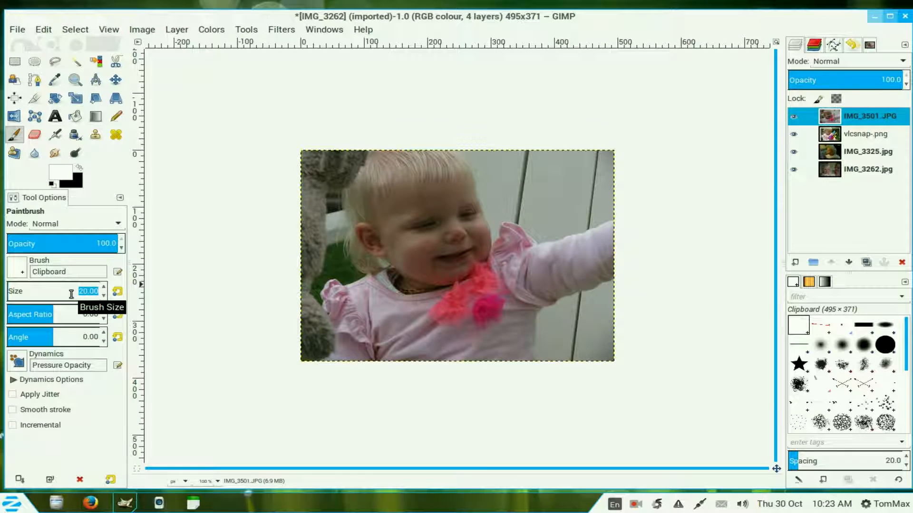
pyautogui.write('495')
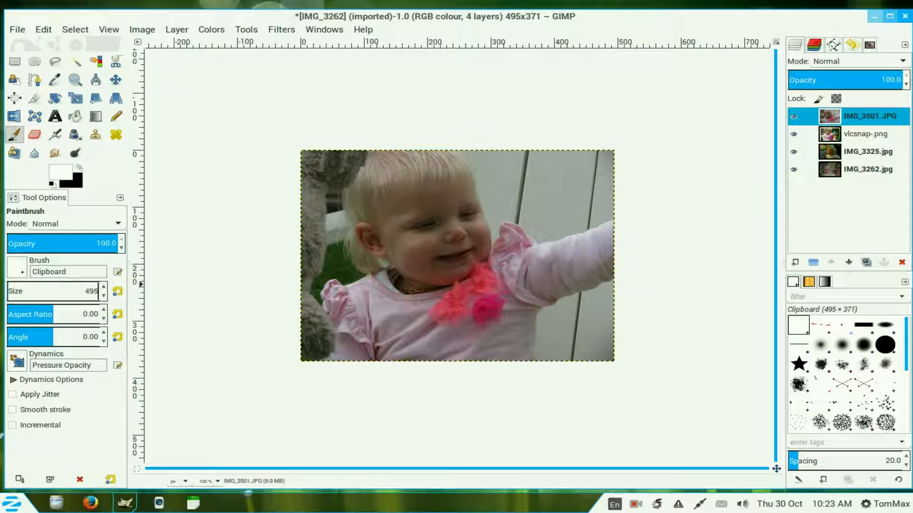
pyautogui.press('Return')
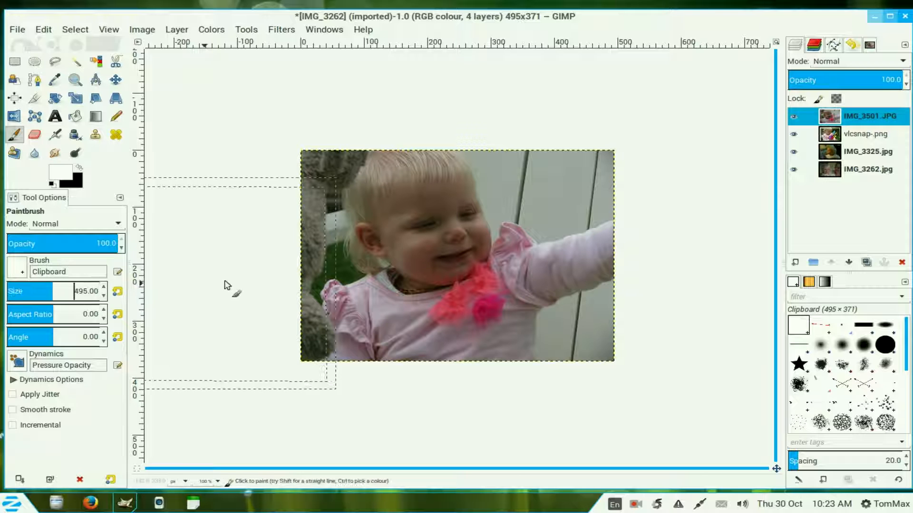
pyautogui.click(456, 255)
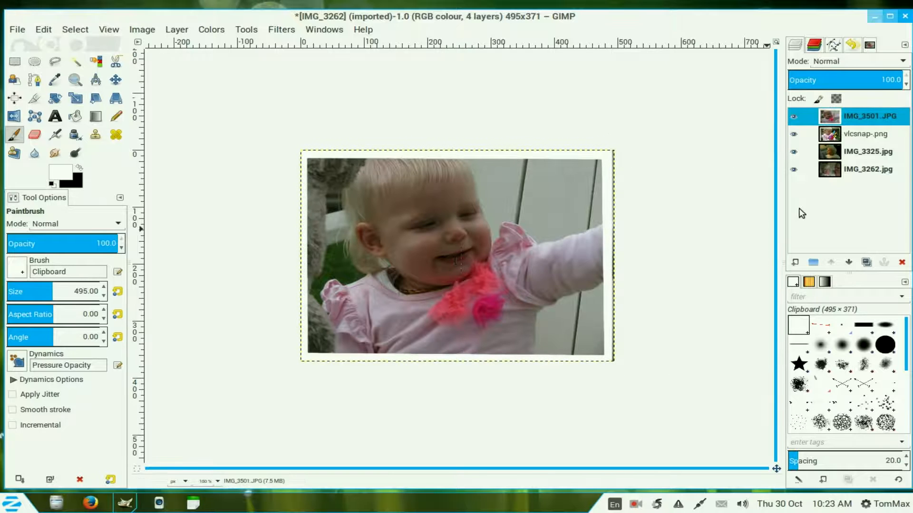
# Step: Raise IMG_3325.jpg to the top and stamp the clipboard border onto it
pyautogui.click(835, 152)
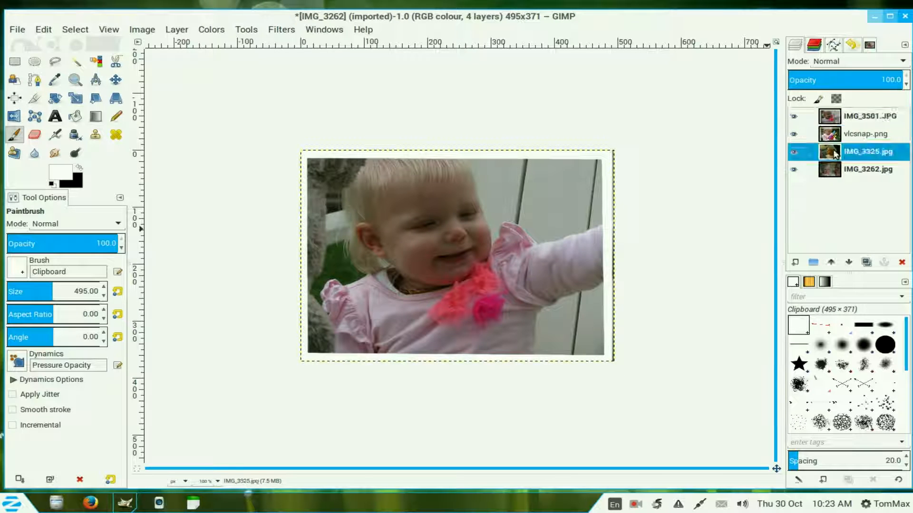
pyautogui.click(830, 262)
pyautogui.click(830, 261)
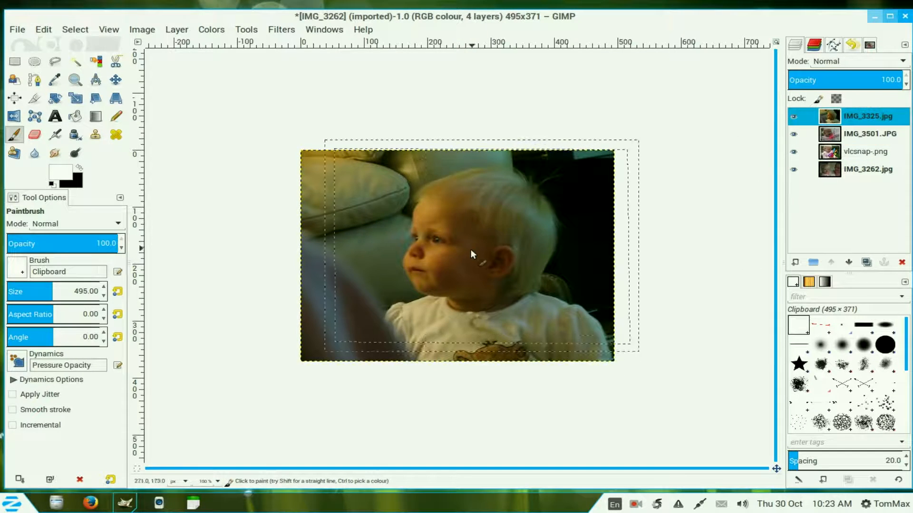
pyautogui.click(460, 260)
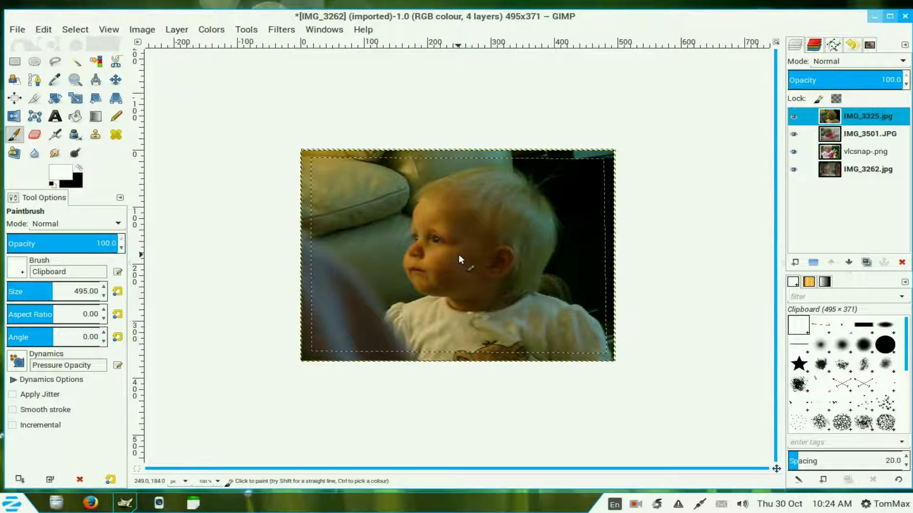
pyautogui.click(459, 255)
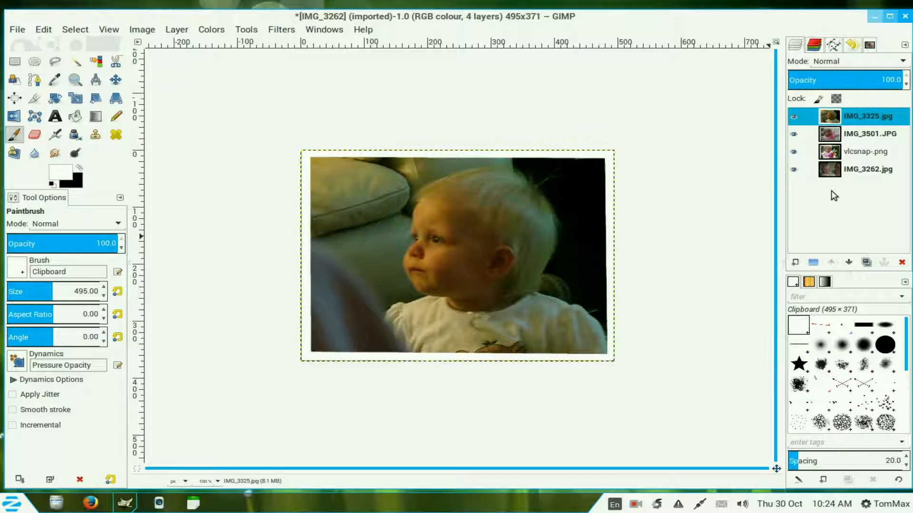
# Step: Raise IMG_3262.jpg to the top of the layer stack
pyautogui.click(828, 176)
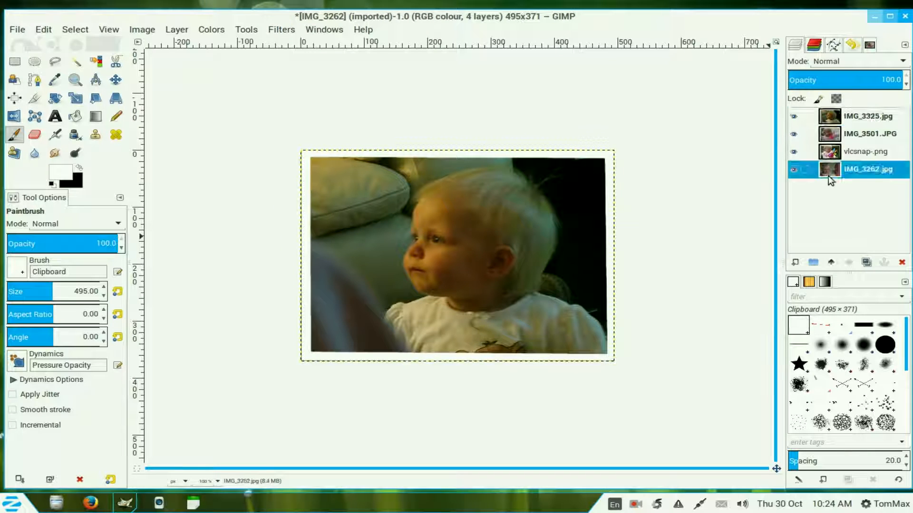
pyautogui.click(831, 262)
pyautogui.click(830, 263)
pyautogui.click(831, 263)
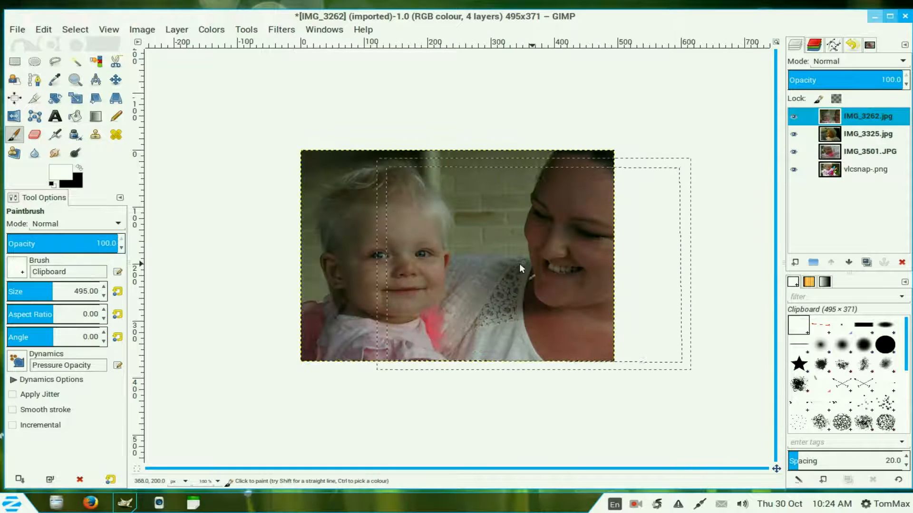
# Step: Stamp the clipboard border onto IMG_3262.jpg and link all four photo layers together
pyautogui.click(458, 255)
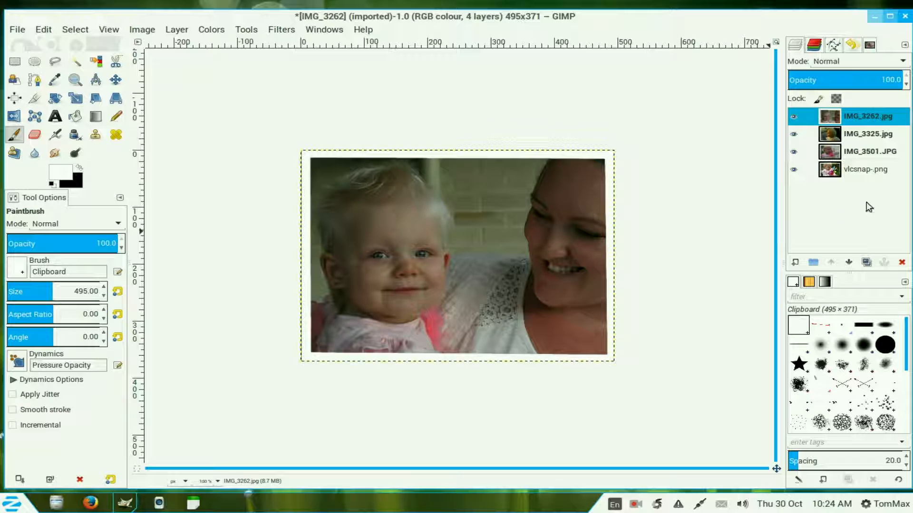
pyautogui.click(805, 117)
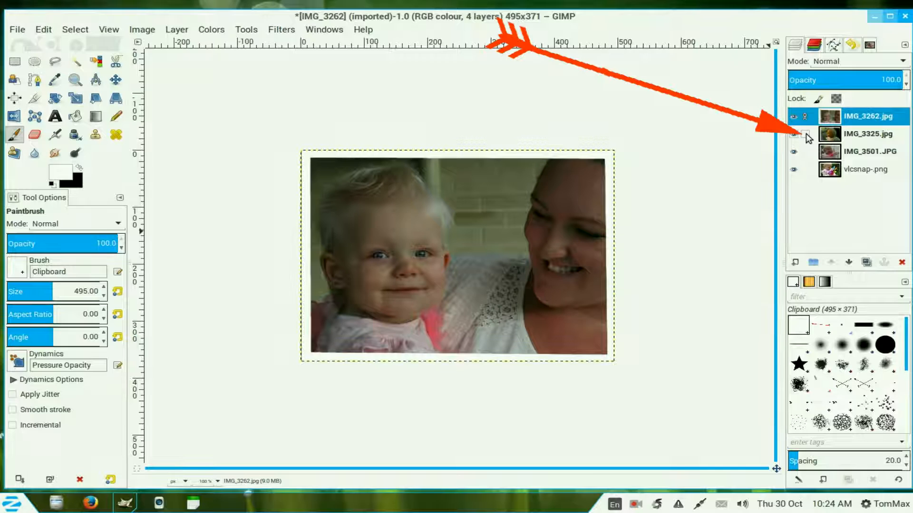
pyautogui.click(805, 134)
pyautogui.click(805, 151)
pyautogui.click(805, 169)
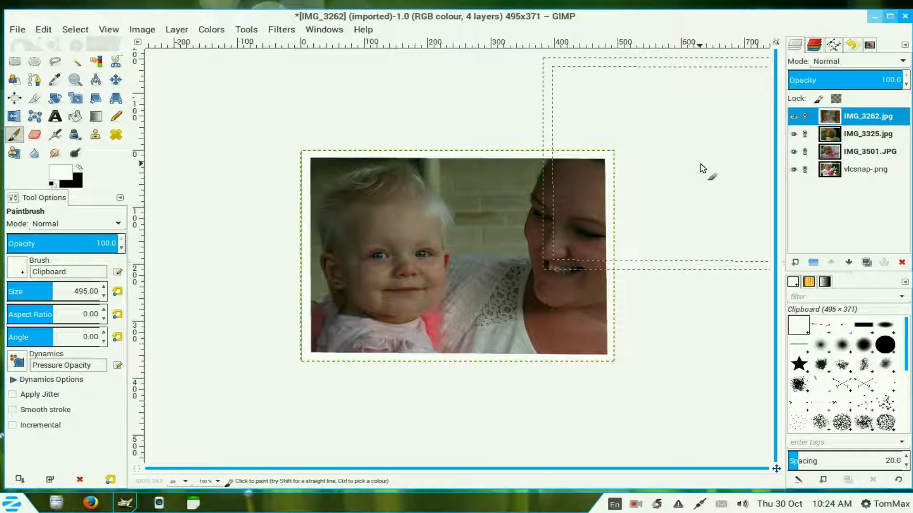
# Step: Enlarge the canvas to 1455 × 1091 pixels with the image centred
pyautogui.click(146, 32)
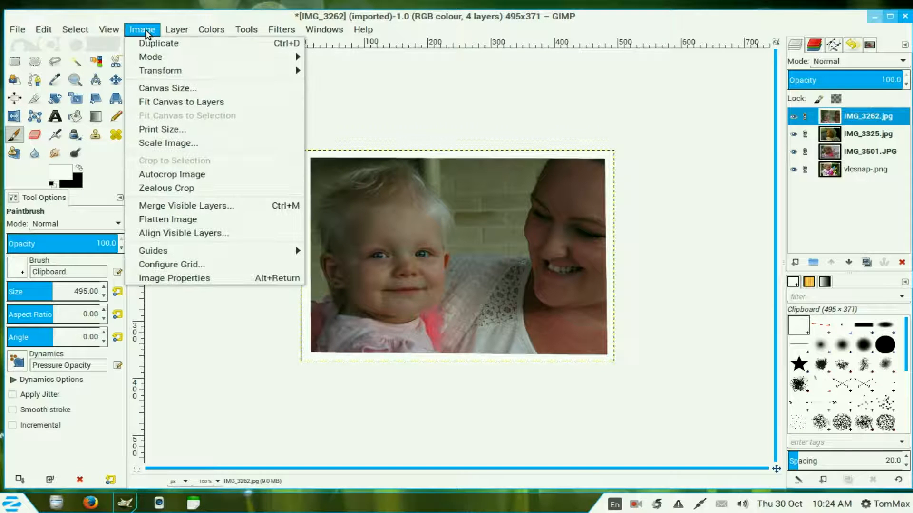
pyautogui.click(162, 89)
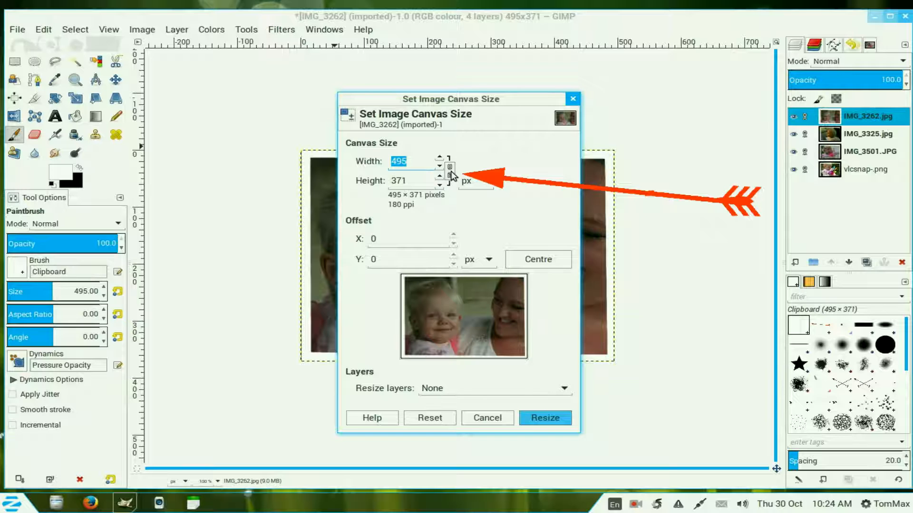
pyautogui.click(449, 172)
pyautogui.moveTo(439, 158); pyautogui.dragTo(440, 158)
pyautogui.click(547, 263)
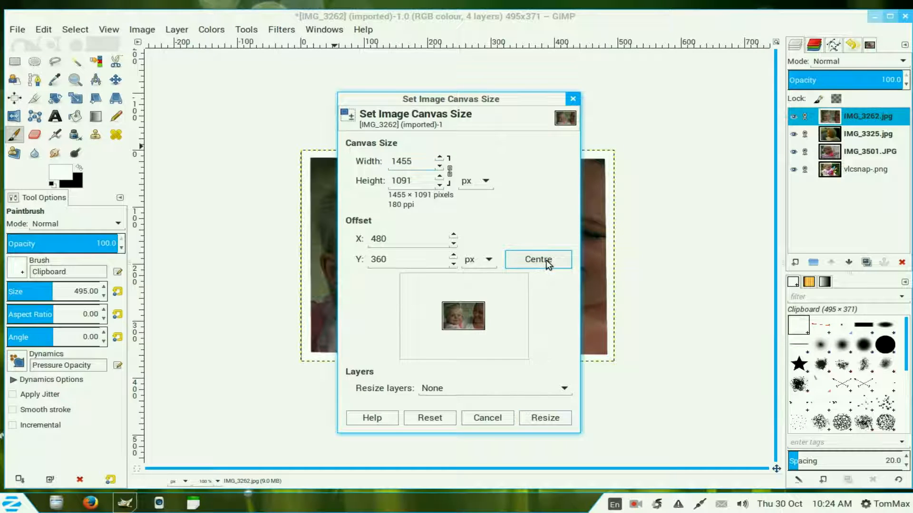
pyautogui.click(545, 419)
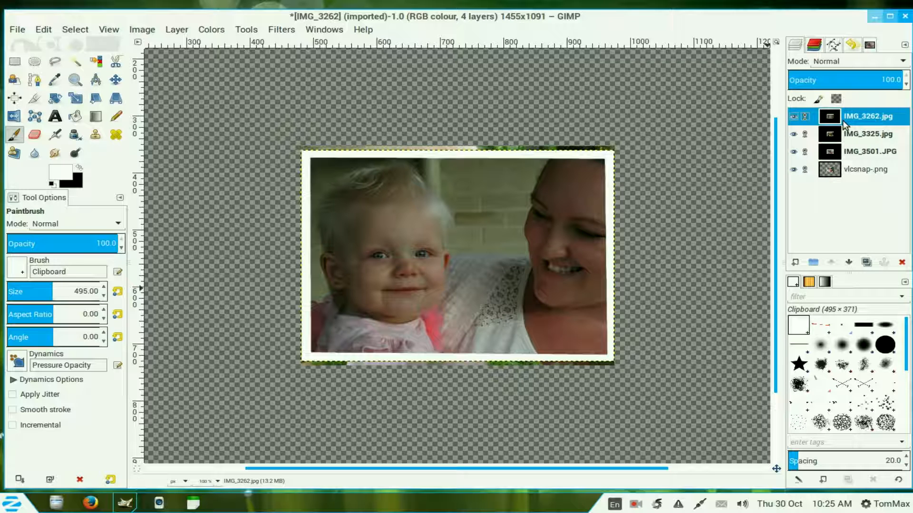
# Step: Add a new transparent layer and fill it with a Yellow Orange linear gradient from lower-left to upper-right corner
pyautogui.click(795, 262)
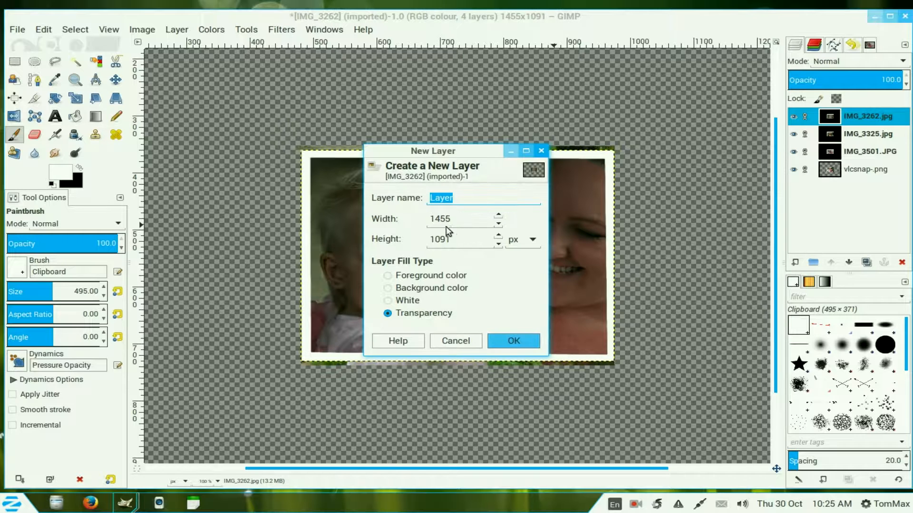
pyautogui.click(515, 342)
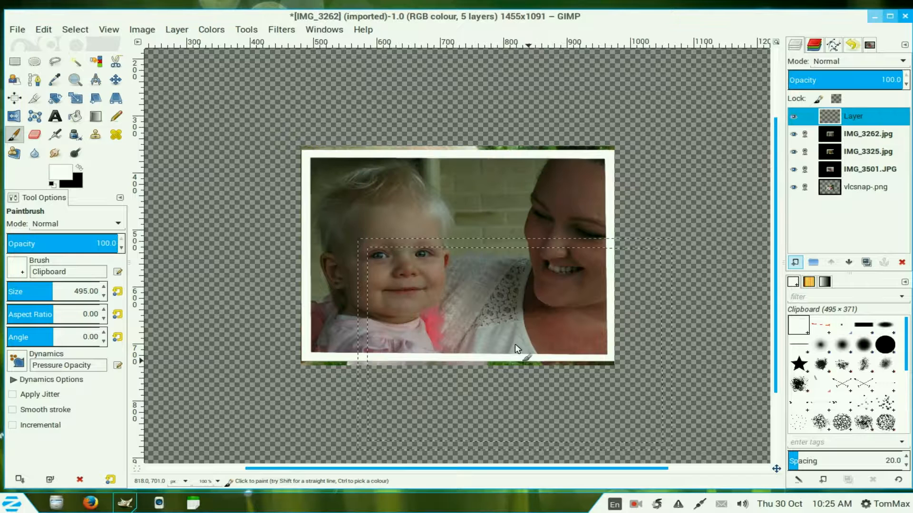
pyautogui.click(95, 116)
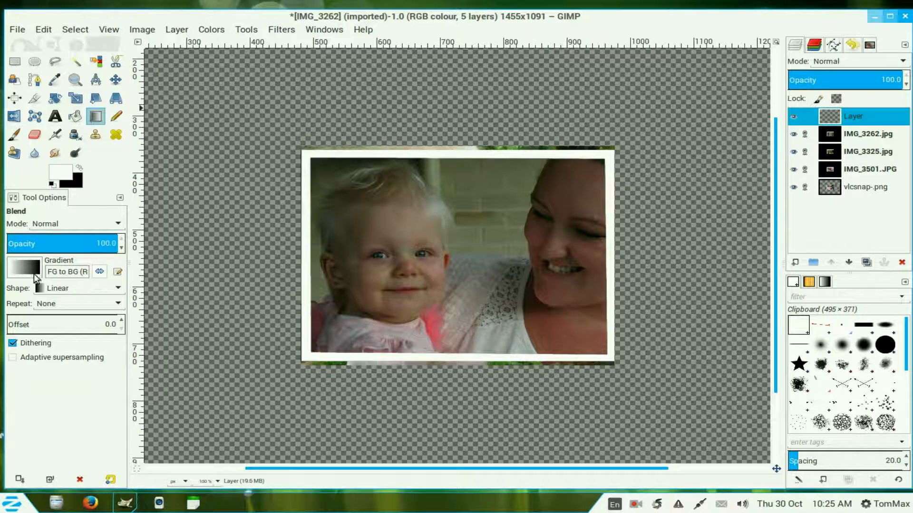
pyautogui.click(33, 271)
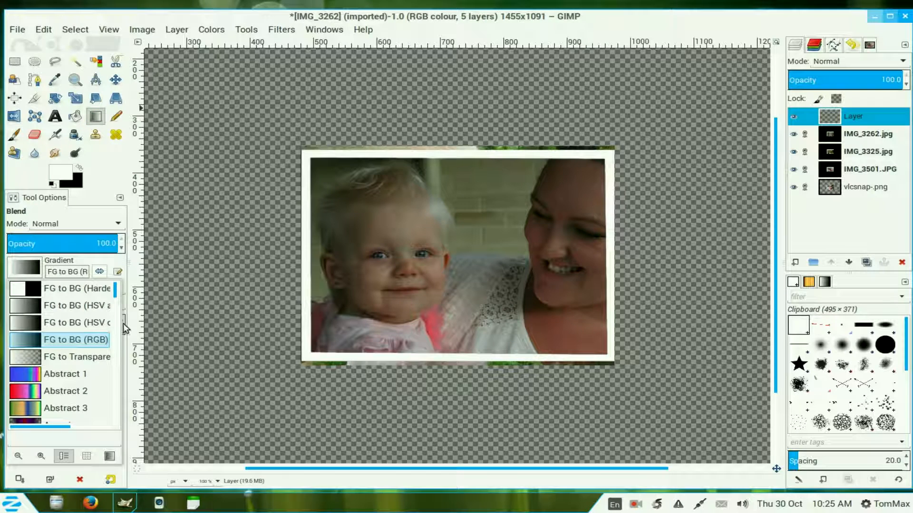
pyautogui.moveTo(118, 308); pyautogui.dragTo(108, 420)
pyautogui.doubleClick(88, 414)
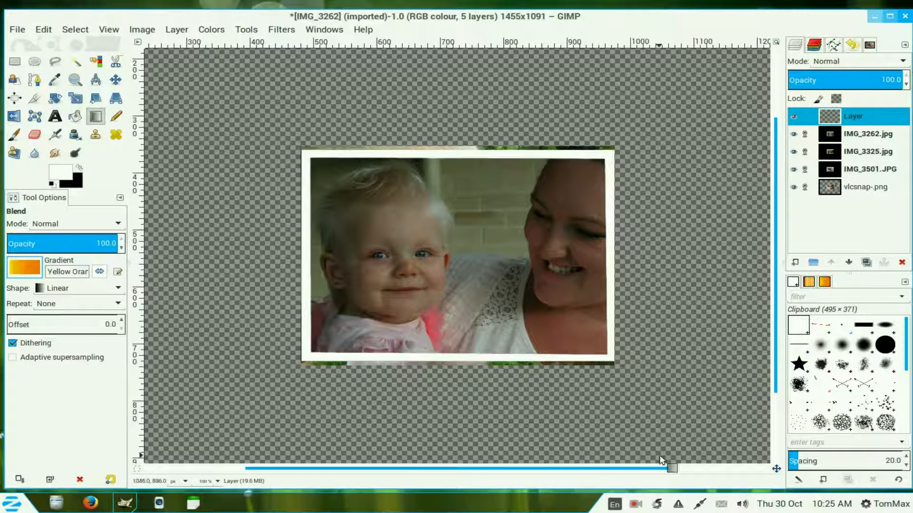
pyautogui.press('-')
pyautogui.press('-')
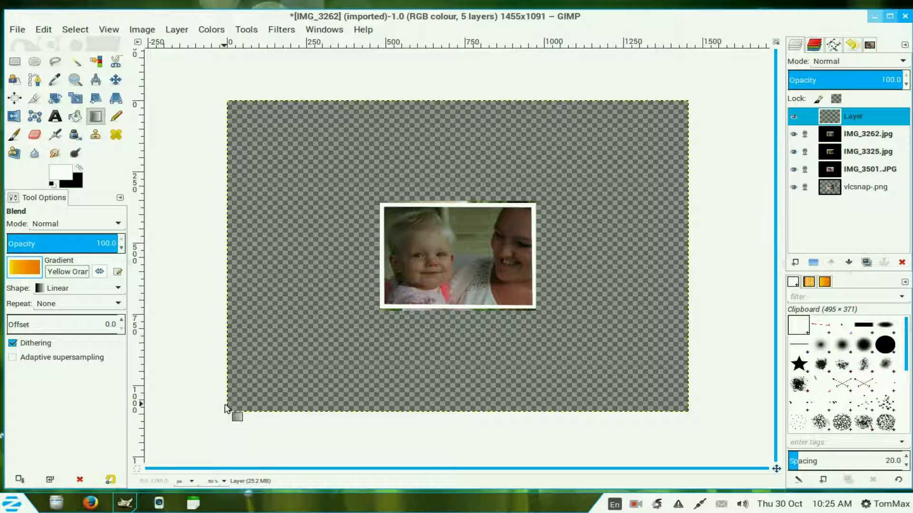
pyautogui.moveTo(224, 406); pyautogui.dragTo(689, 100)
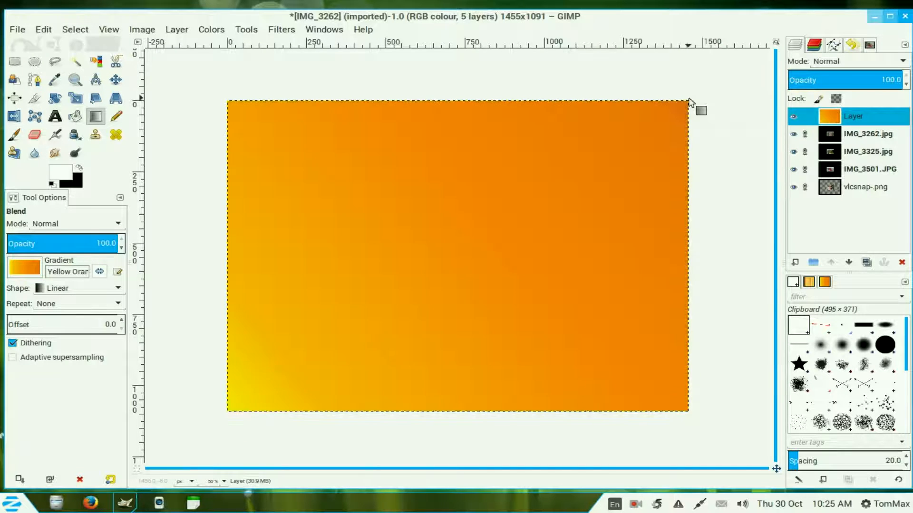
# Step: Lower the gradient layer to the bottom of the layer stack
pyautogui.press('+')
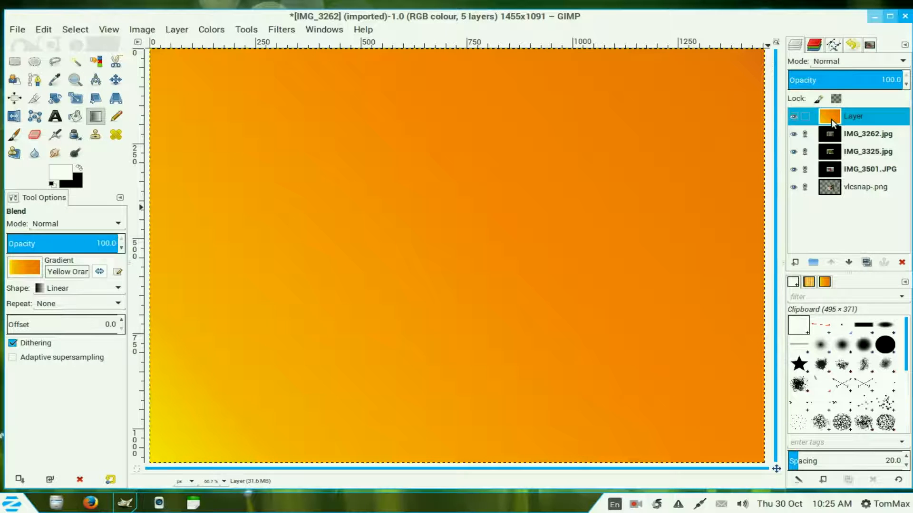
pyautogui.click(848, 262)
pyautogui.click(848, 262)
pyautogui.click(848, 262)
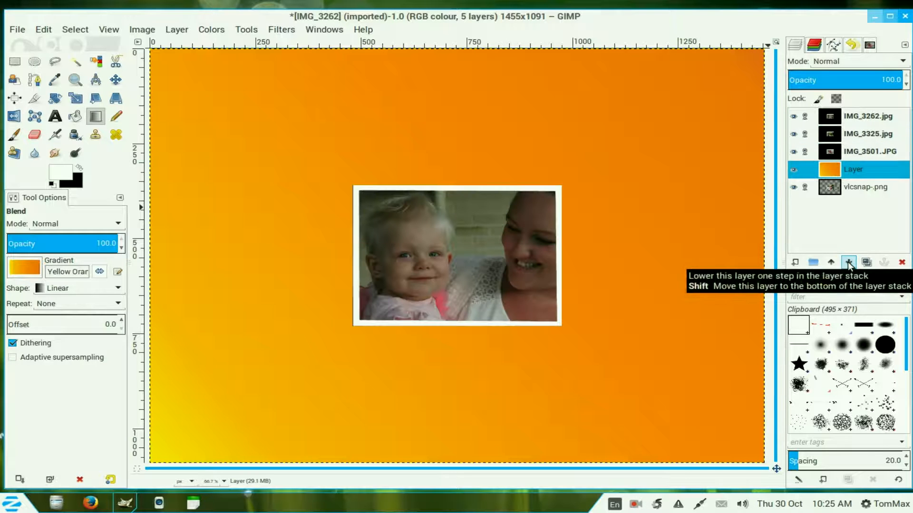
pyautogui.click(849, 263)
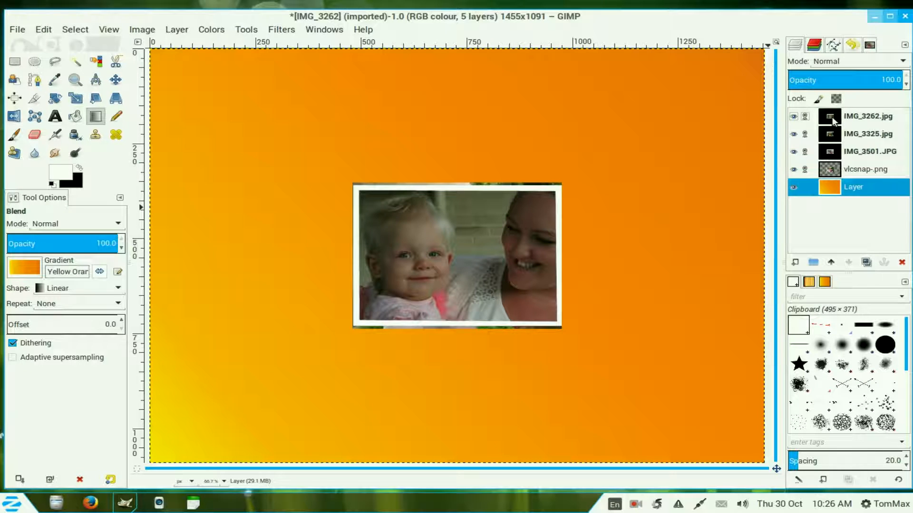
# Step: Apply a Perspective transform to the linked photo layers, pulling both right-hand corners inward
pyautogui.click(832, 121)
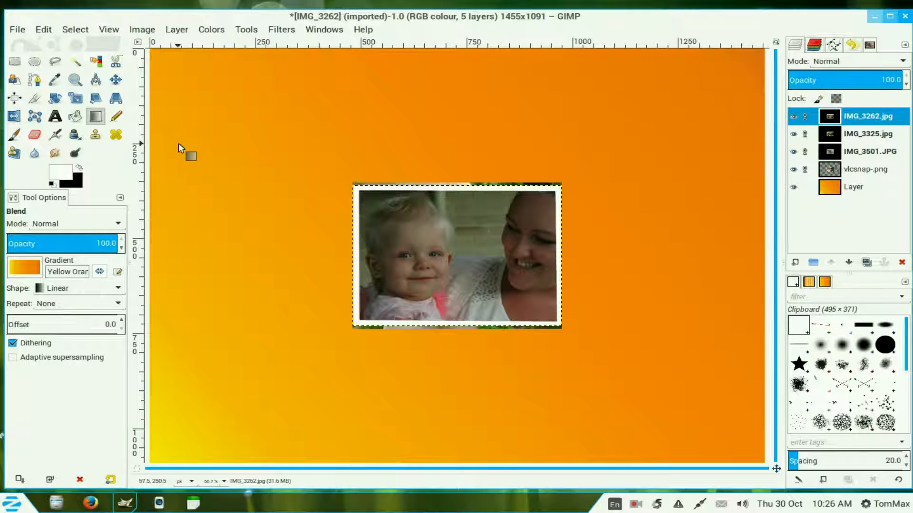
pyautogui.click(115, 99)
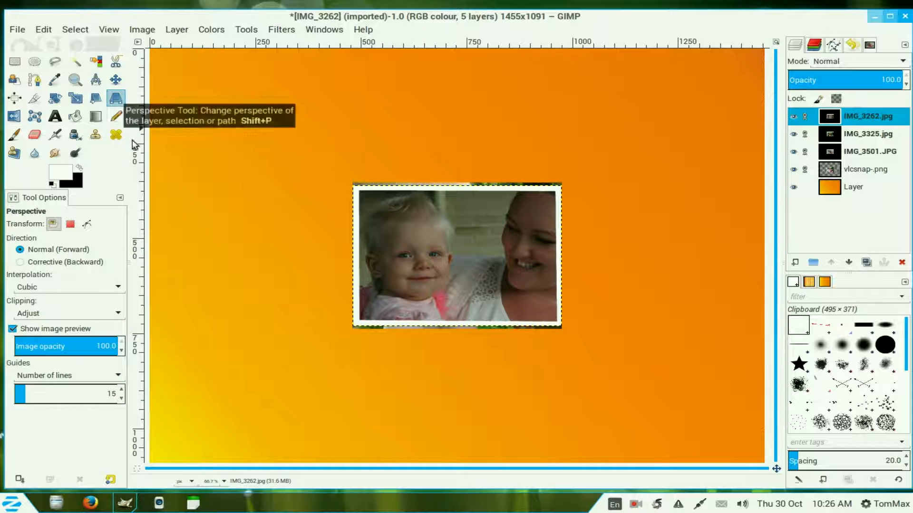
pyautogui.click(528, 226)
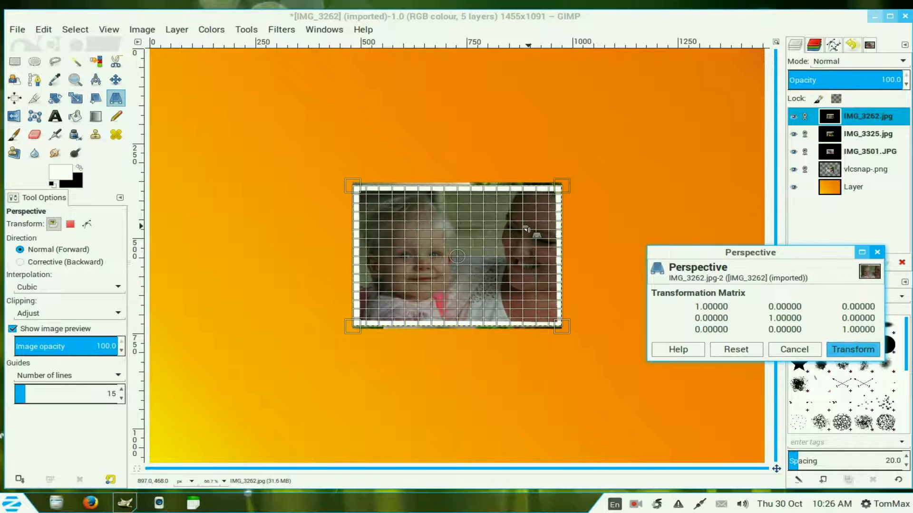
pyautogui.moveTo(557, 189); pyautogui.dragTo(530, 165)
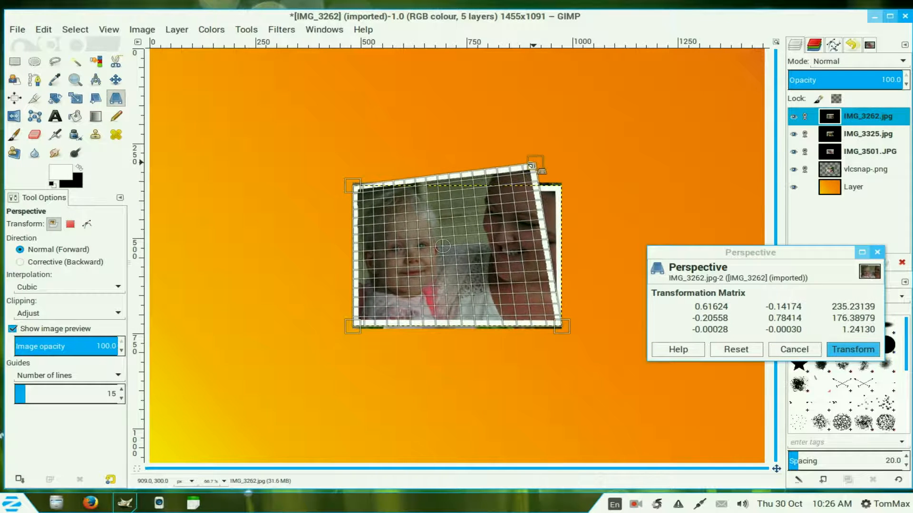
pyautogui.moveTo(560, 328); pyautogui.dragTo(533, 288)
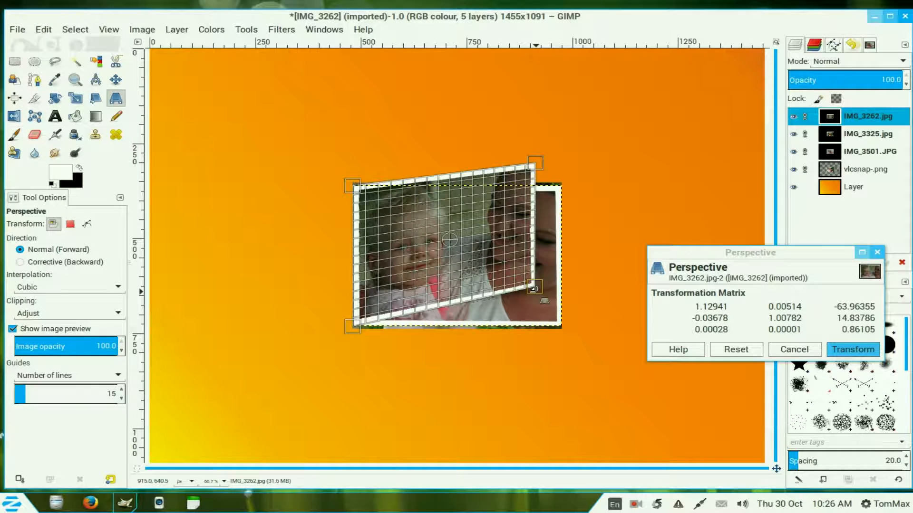
pyautogui.click(853, 350)
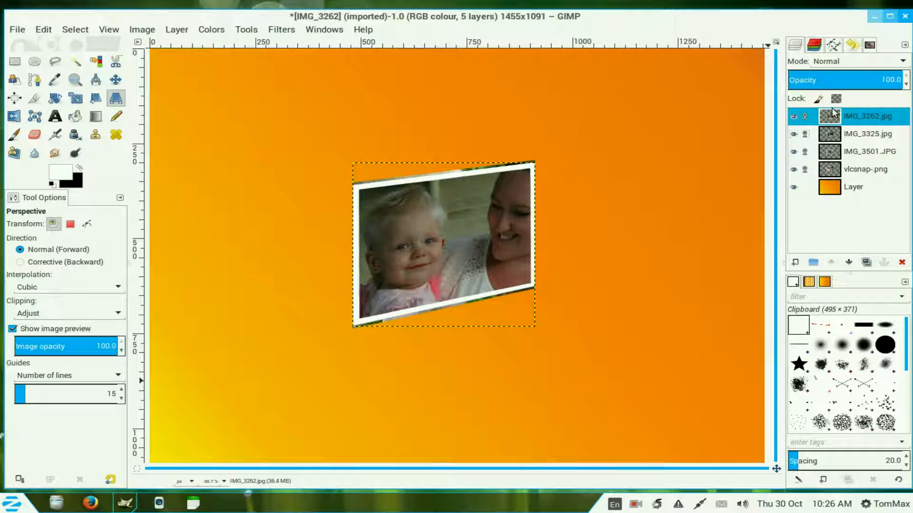
# Step: Unlink the four photo layers from each other
pyautogui.click(804, 116)
pyautogui.click(805, 134)
pyautogui.click(804, 151)
pyautogui.click(804, 169)
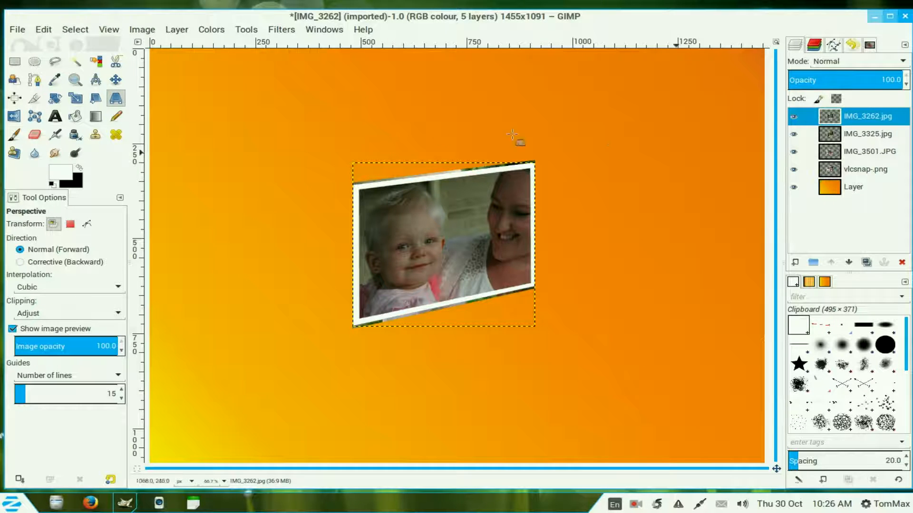
# Step: Set the Move tool to move the active layer and shift IMG_3262.jpg toward the upper left
pyautogui.click(115, 79)
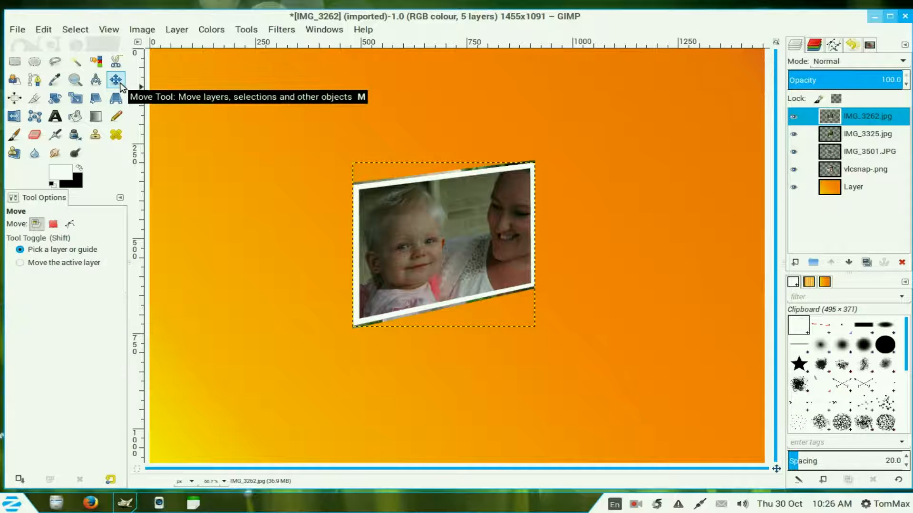
pyautogui.click(20, 263)
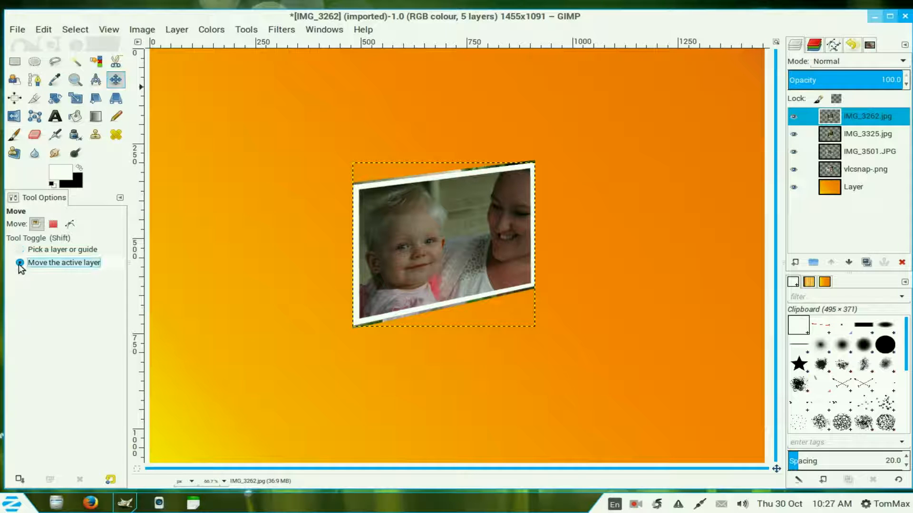
pyautogui.moveTo(460, 239); pyautogui.dragTo(290, 141)
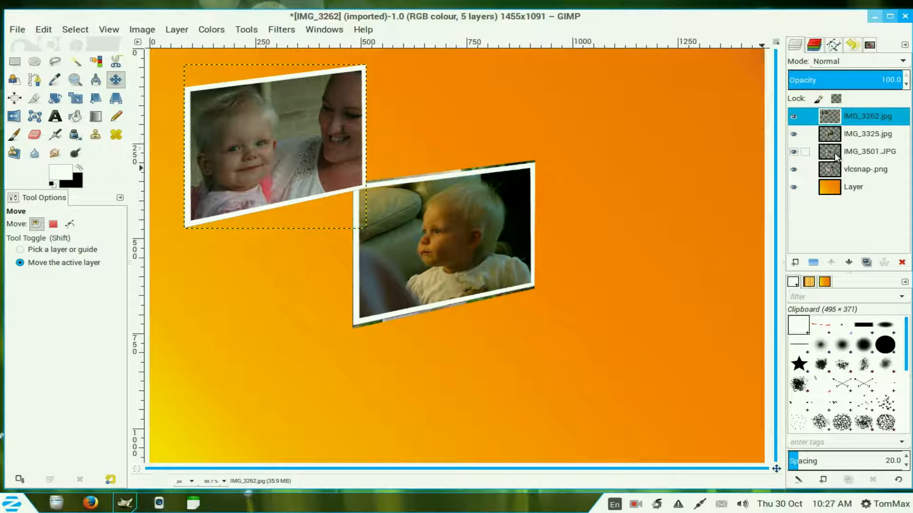
# Step: Move IMG_3325.jpg up and left to overlap the first photo and raise it one step
pyautogui.click(837, 132)
pyautogui.moveTo(463, 230); pyautogui.dragTo(419, 201)
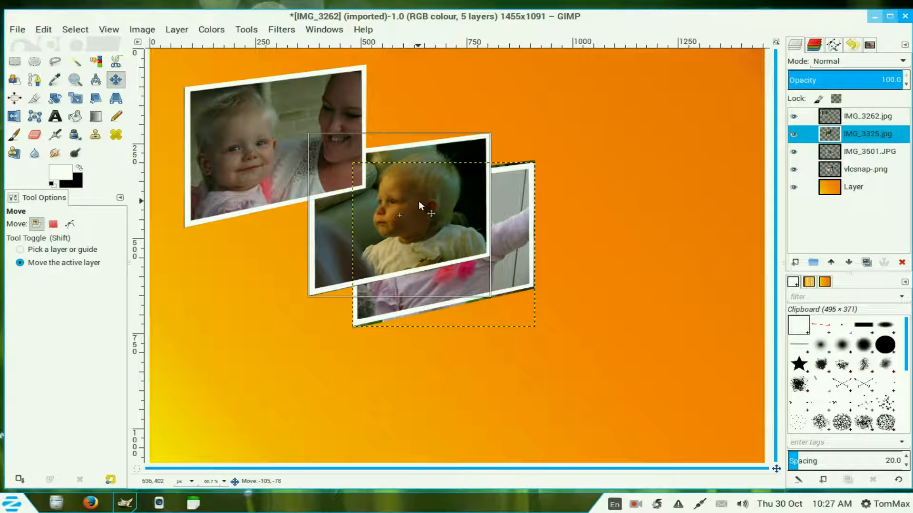
pyautogui.moveTo(418, 200); pyautogui.dragTo(411, 207)
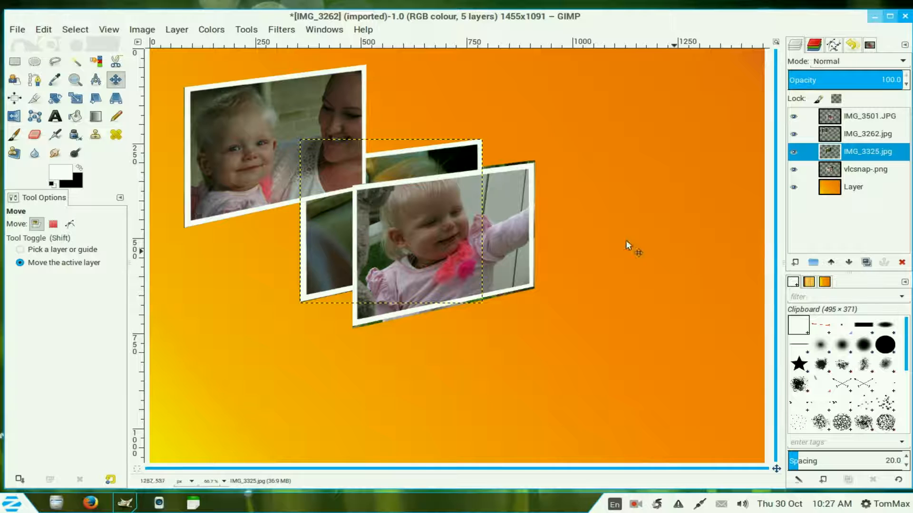
pyautogui.click(831, 263)
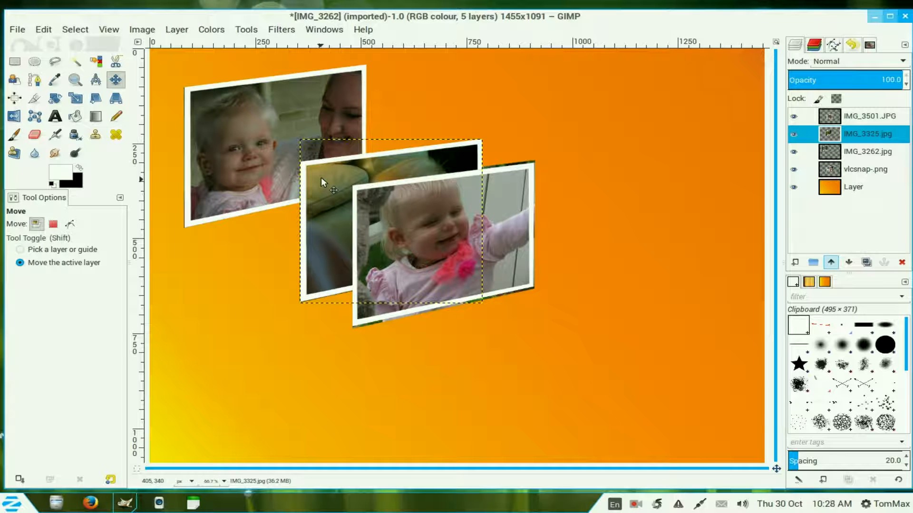
pyautogui.moveTo(361, 176); pyautogui.dragTo(354, 171)
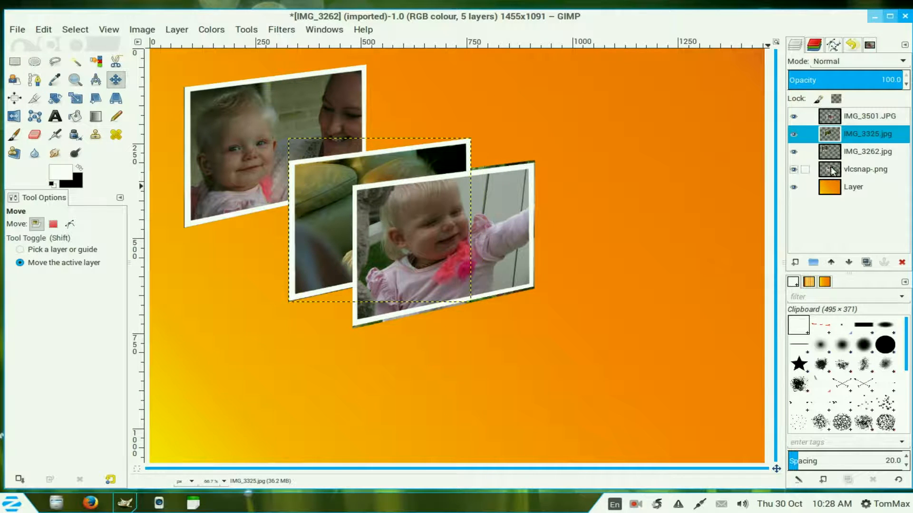
# Step: Select IMG_3501.JPG and move it down and to the right
pyautogui.click(847, 154)
pyautogui.click(861, 116)
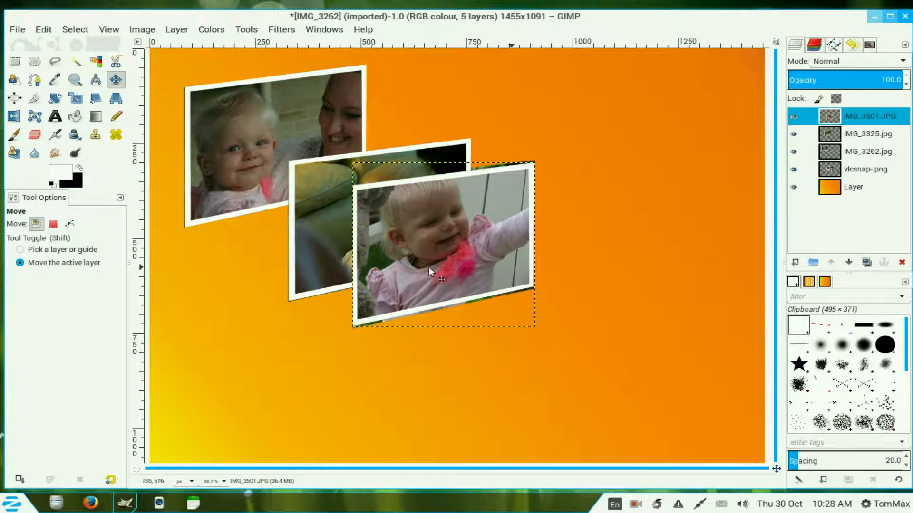
pyautogui.moveTo(431, 229); pyautogui.dragTo(470, 257)
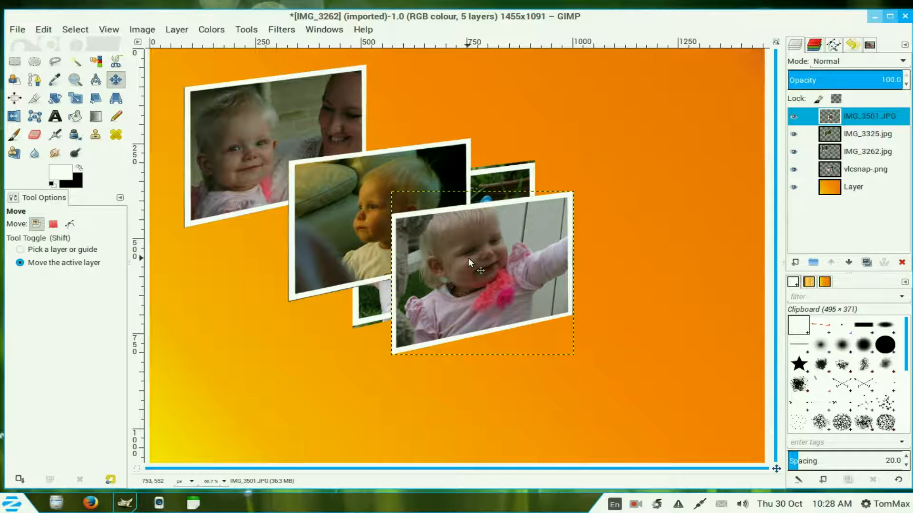
# Step: Raise the vlcsnap-.png layer to the top of the layer stack
pyautogui.click(827, 173)
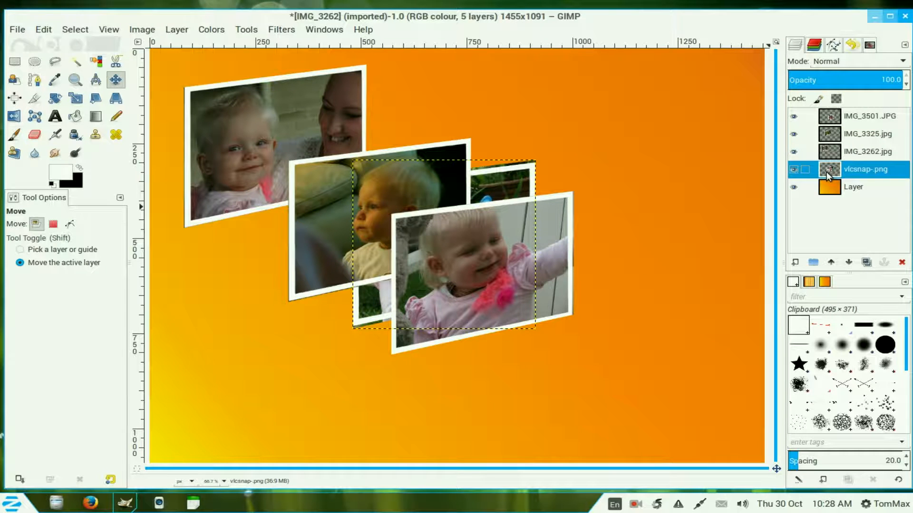
pyautogui.click(832, 263)
pyautogui.click(833, 263)
pyautogui.click(832, 262)
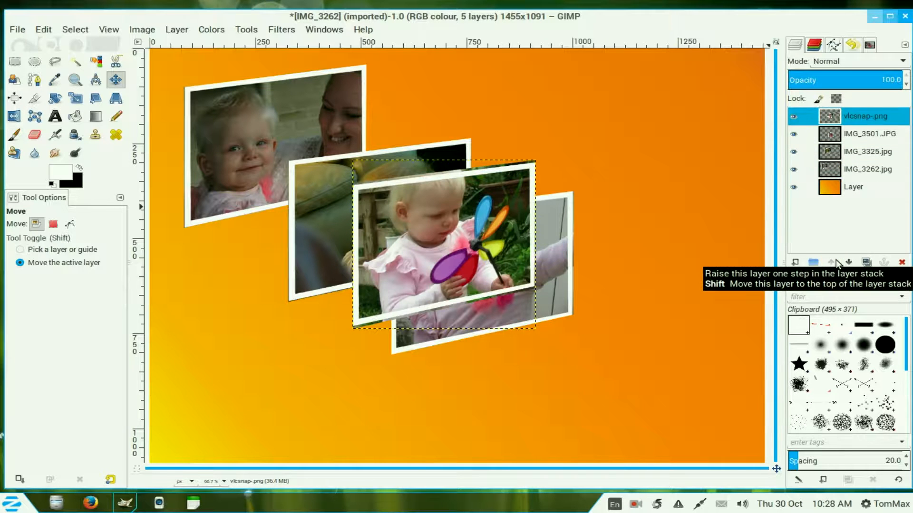
# Step: Move the vlcsnap-.png photo down and to the right so it overlaps the lower right of the stack
pyautogui.moveTo(424, 225); pyautogui.dragTo(564, 304)
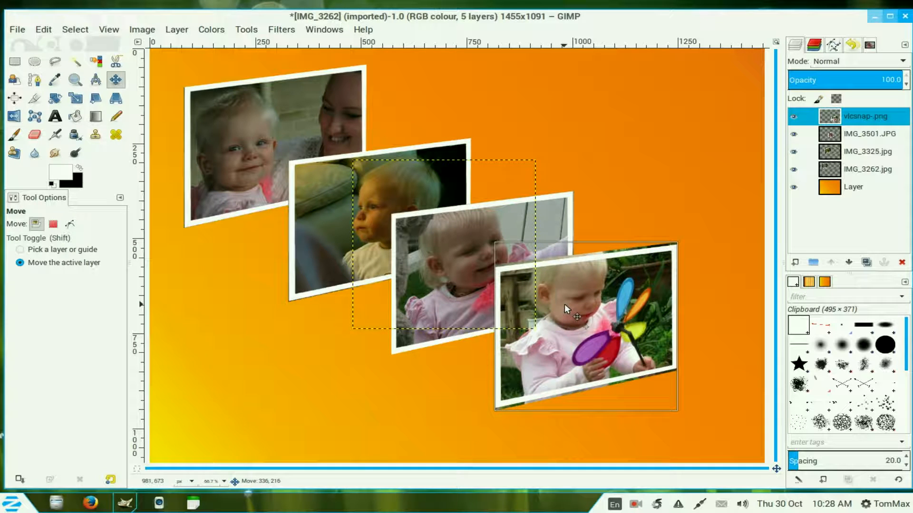
pyautogui.moveTo(564, 304); pyautogui.dragTo(567, 307)
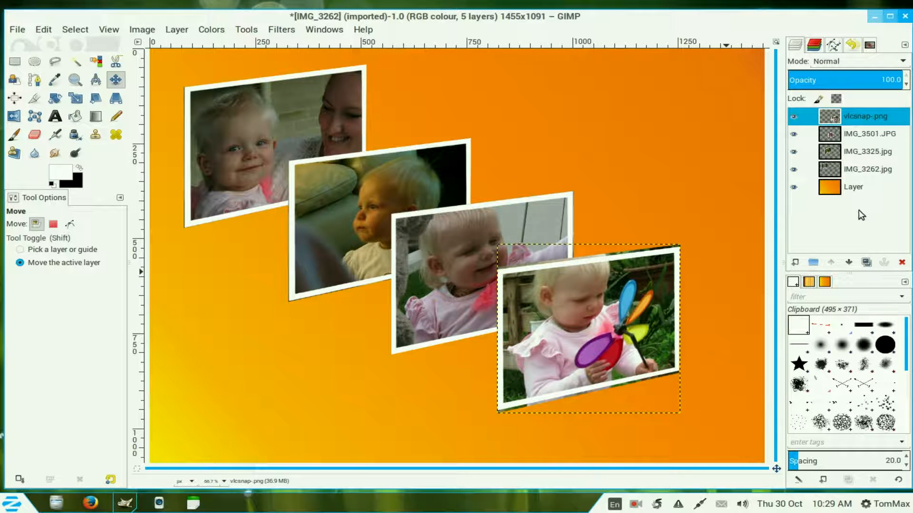
# Step: Hide the gradient background, merge the visible photo layers expanded as necessary, and show the background again
pyautogui.click(794, 187)
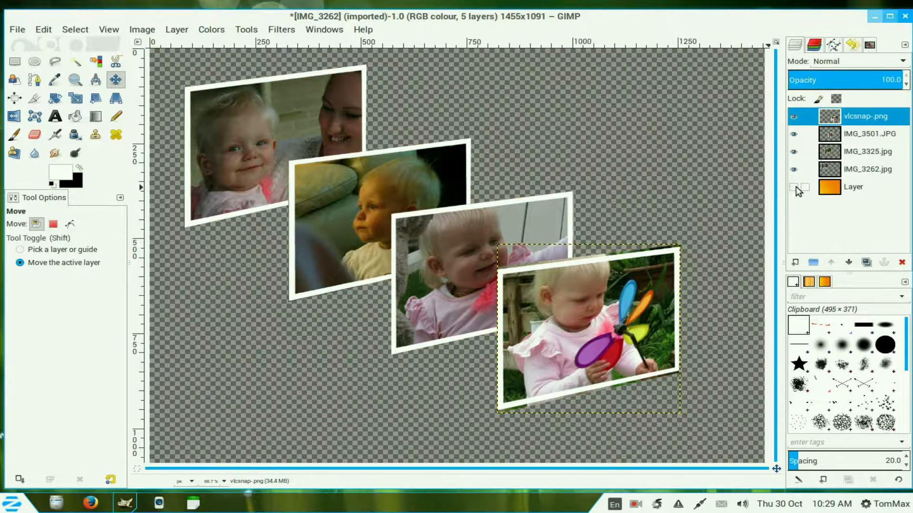
pyautogui.rightClick(838, 117)
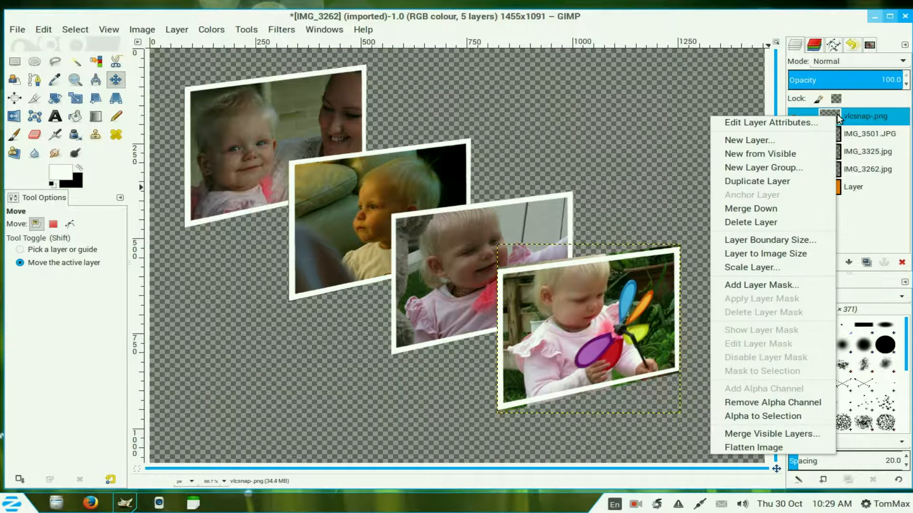
pyautogui.click(812, 434)
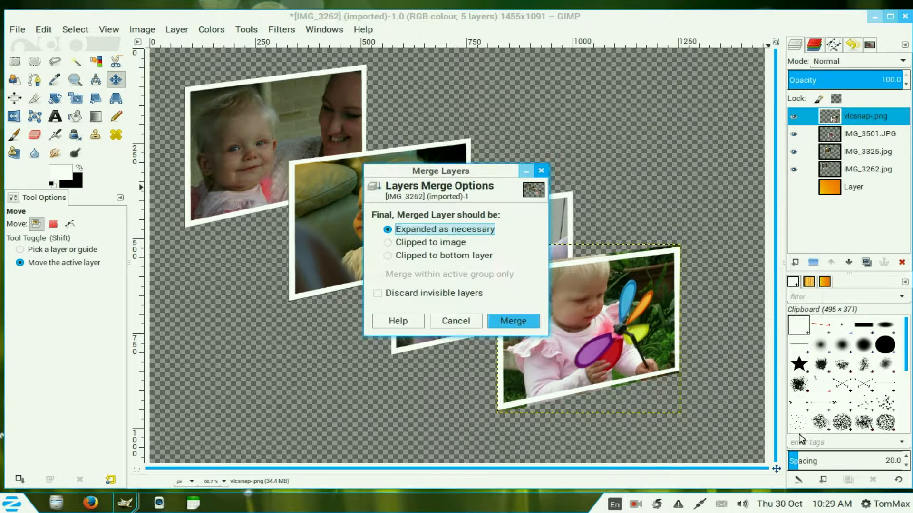
pyautogui.click(517, 320)
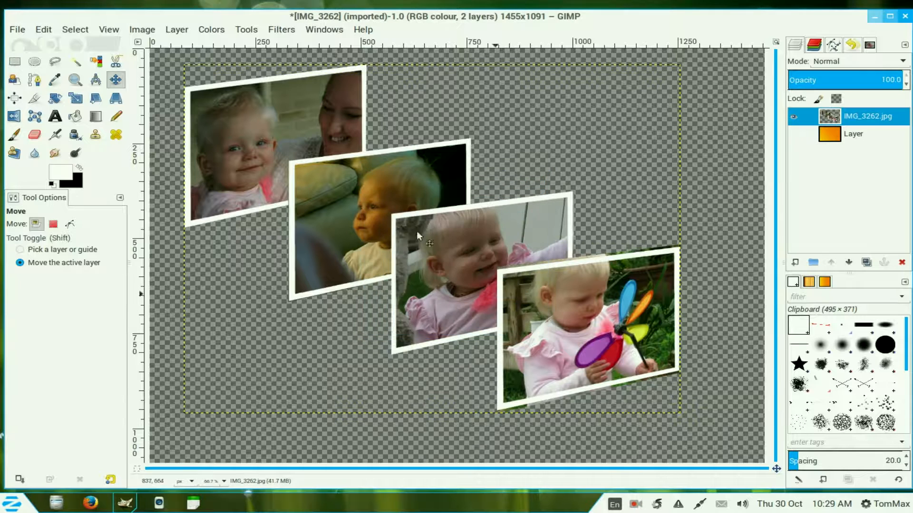
pyautogui.click(793, 135)
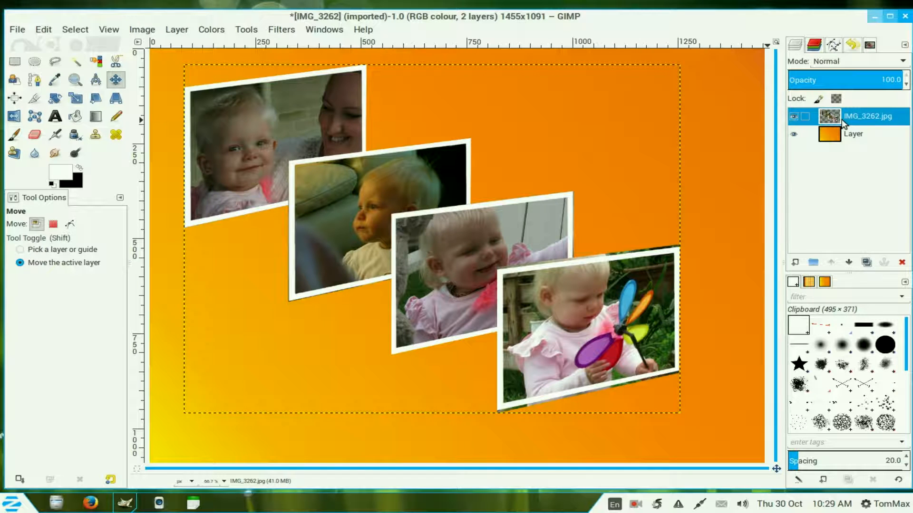
# Step: Apply a Drop Shadow to the merged photo layer with offsets 4 and 4, blur radius 15 and opacity 60
pyautogui.click(292, 33)
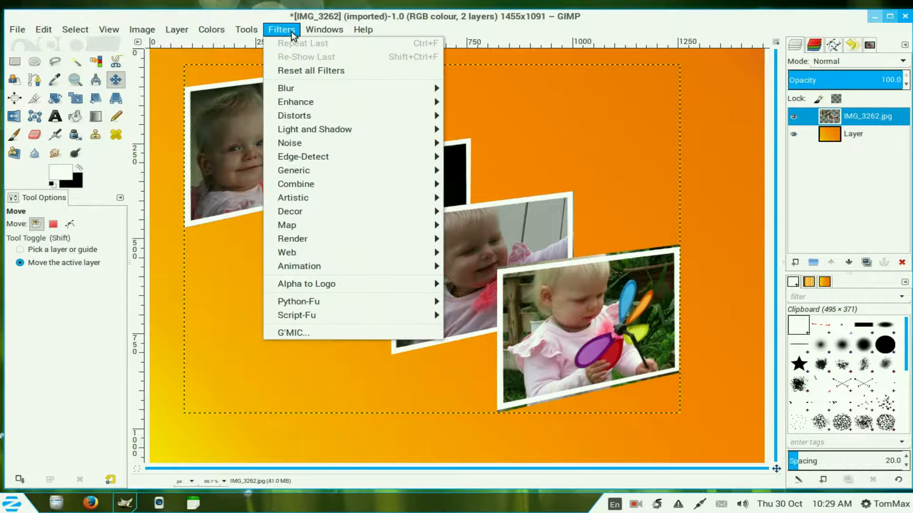
pyautogui.moveTo(303, 134)
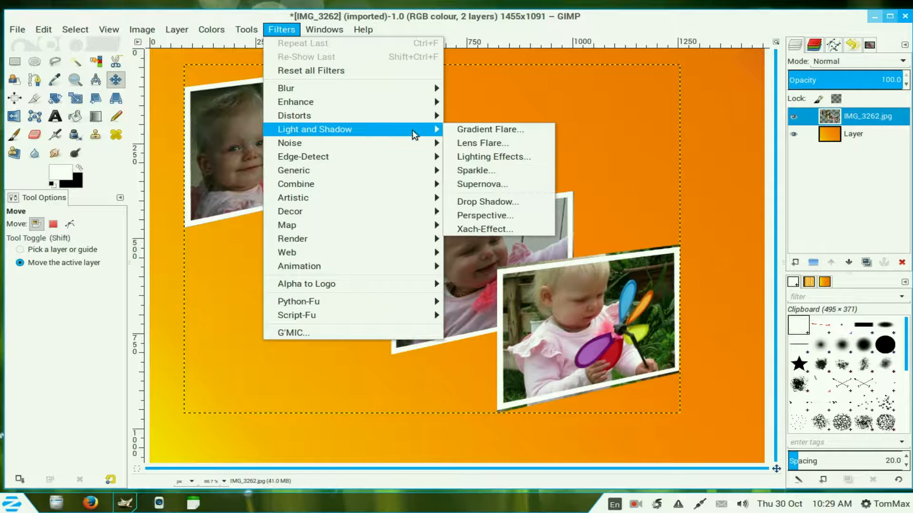
pyautogui.click(527, 200)
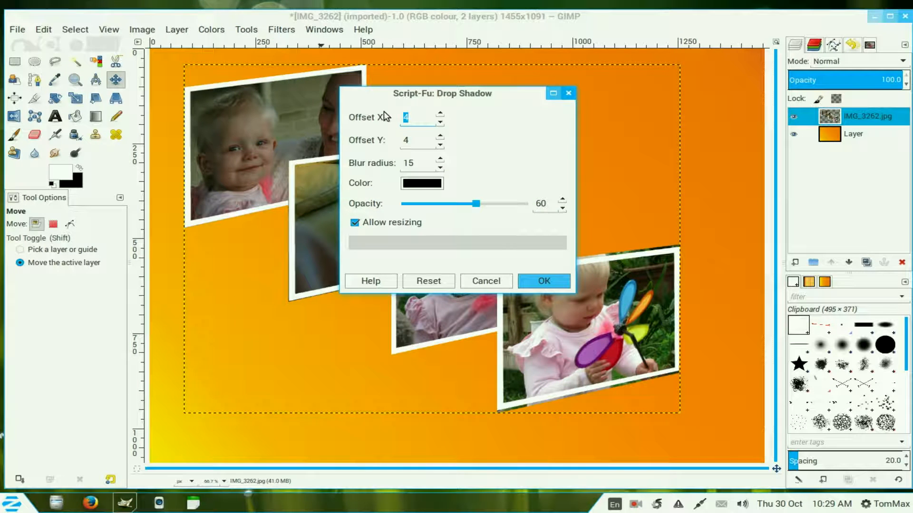
pyautogui.click(544, 281)
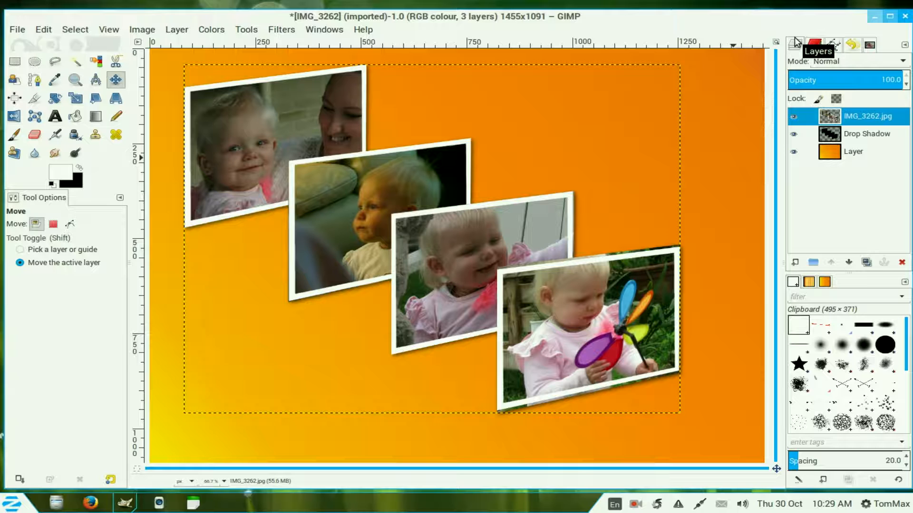
# Step: Shift the Drop Shadow layer slightly down and to the right, then flatten the image
pyautogui.click(833, 139)
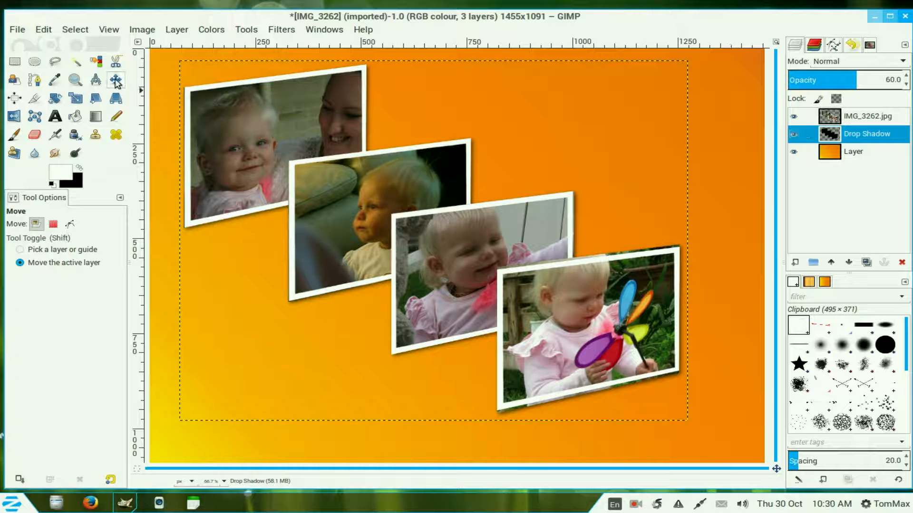
pyautogui.moveTo(367, 172); pyautogui.dragTo(380, 182)
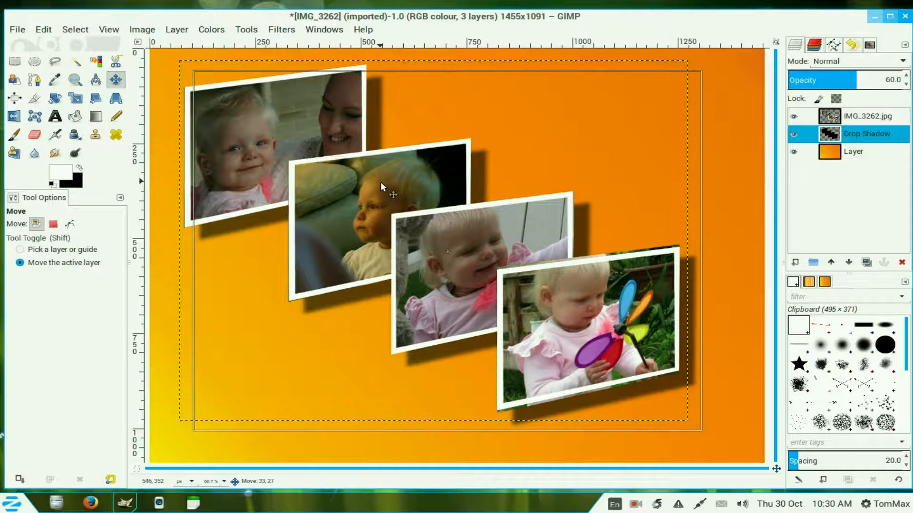
pyautogui.rightClick(840, 113)
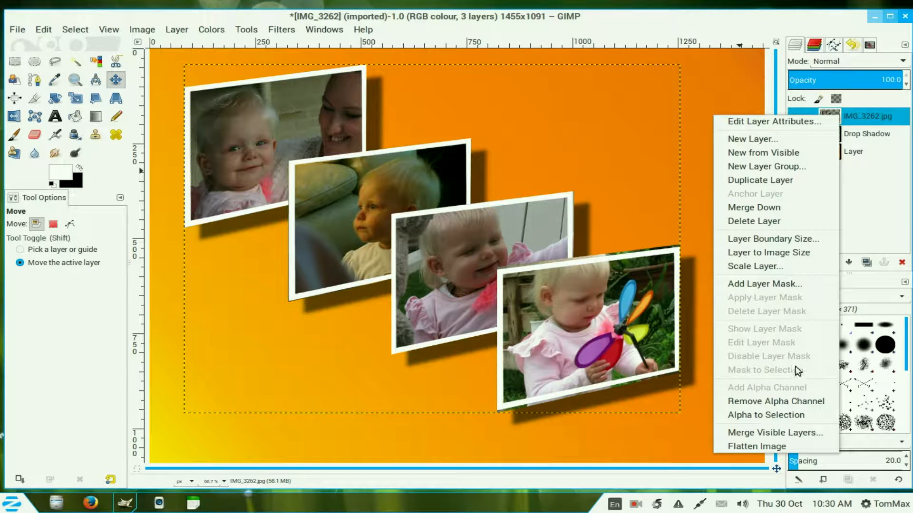
pyautogui.click(797, 449)
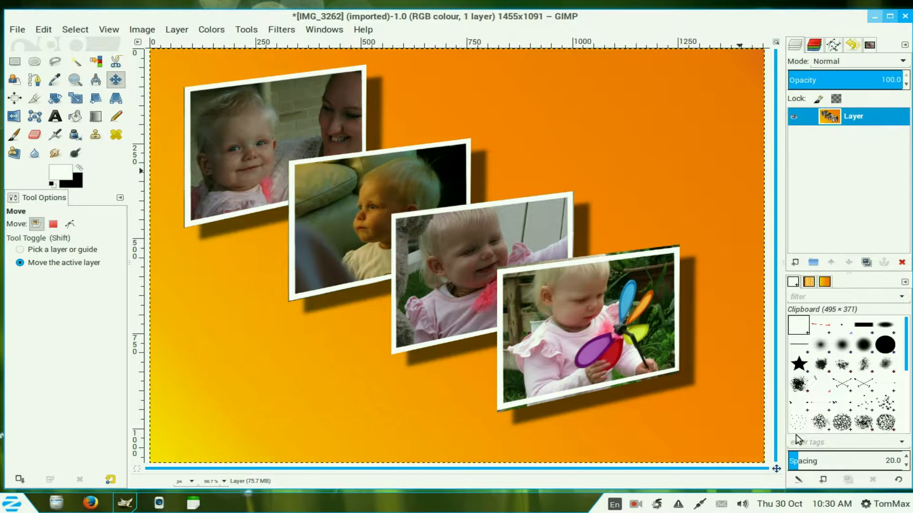
# Step: Add the text "Ava's New Adventure" on two lines near the lower left in black Arabella at 64 px
pyautogui.press('t')
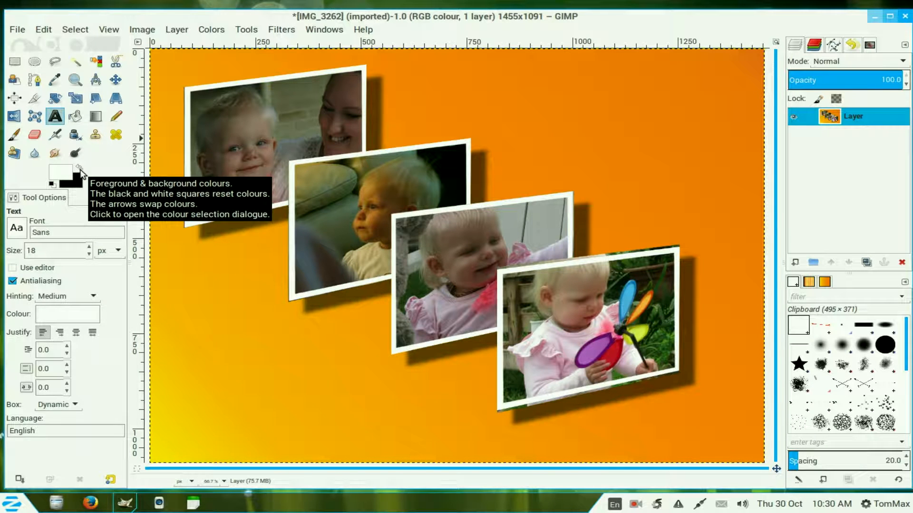
pyautogui.click(79, 170)
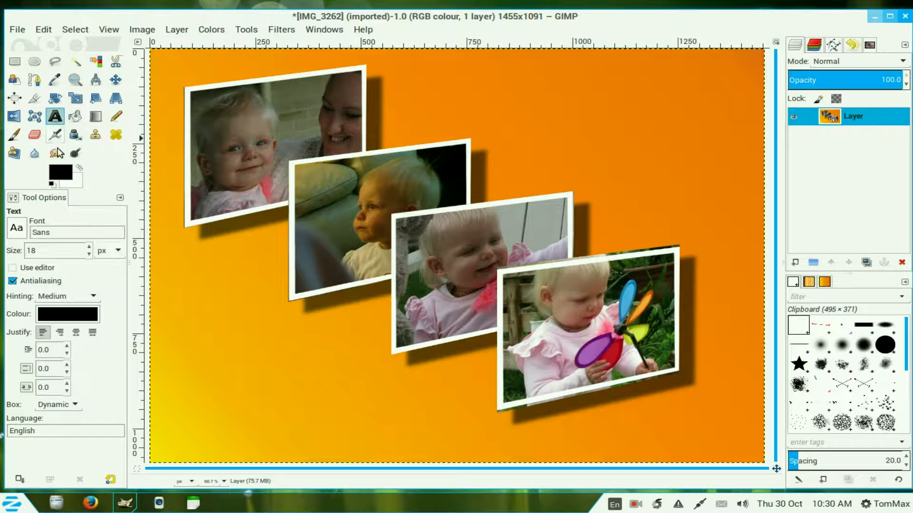
pyautogui.click(23, 235)
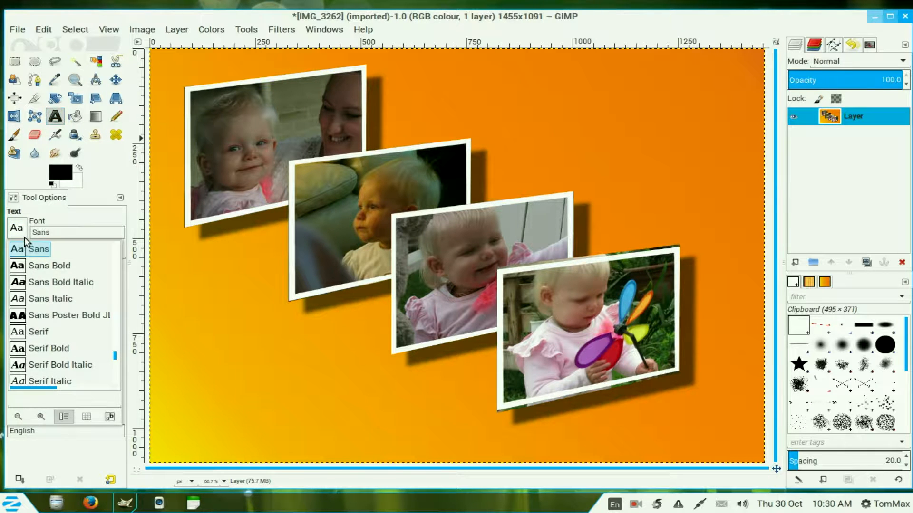
pyautogui.moveTo(114, 358); pyautogui.dragTo(95, 254)
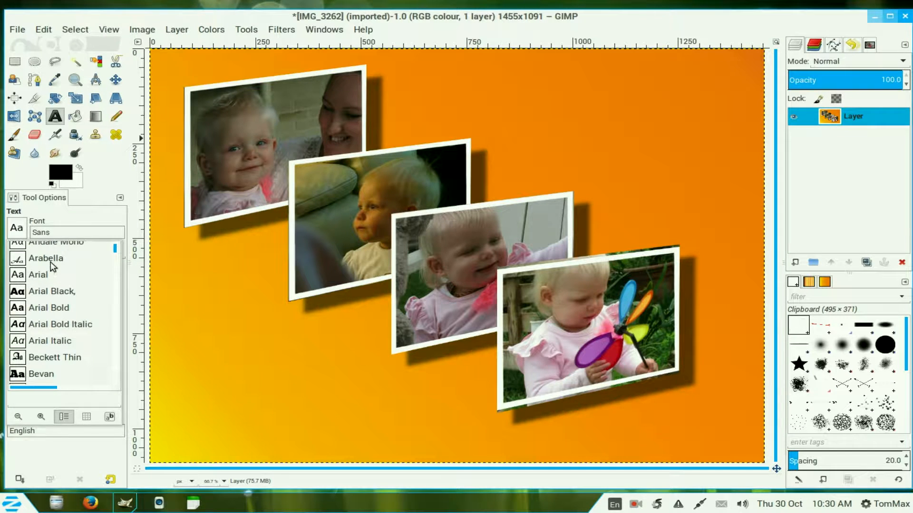
pyautogui.click(51, 261)
pyautogui.click(89, 247)
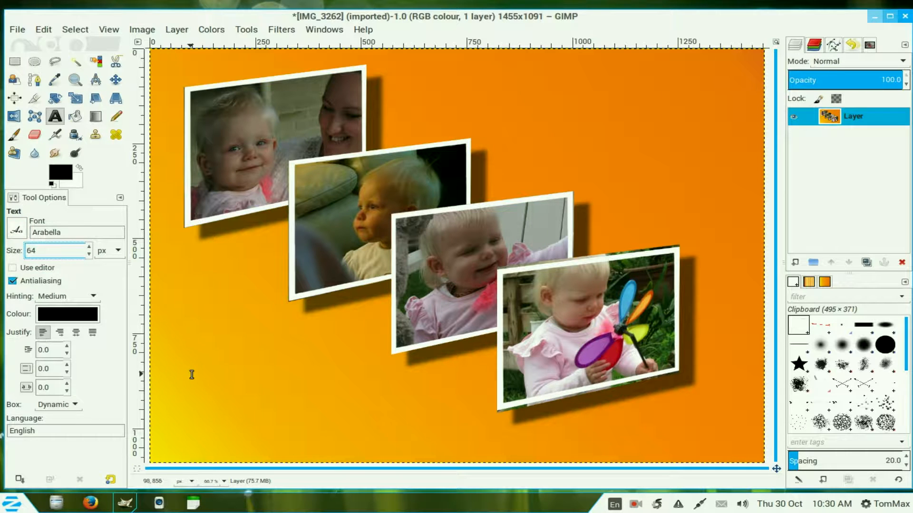
pyautogui.click(188, 364)
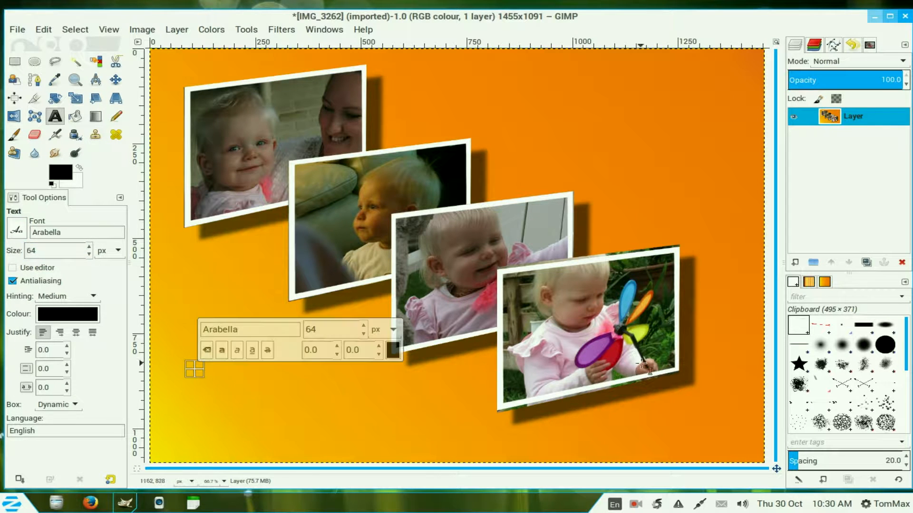
pyautogui.write('A')
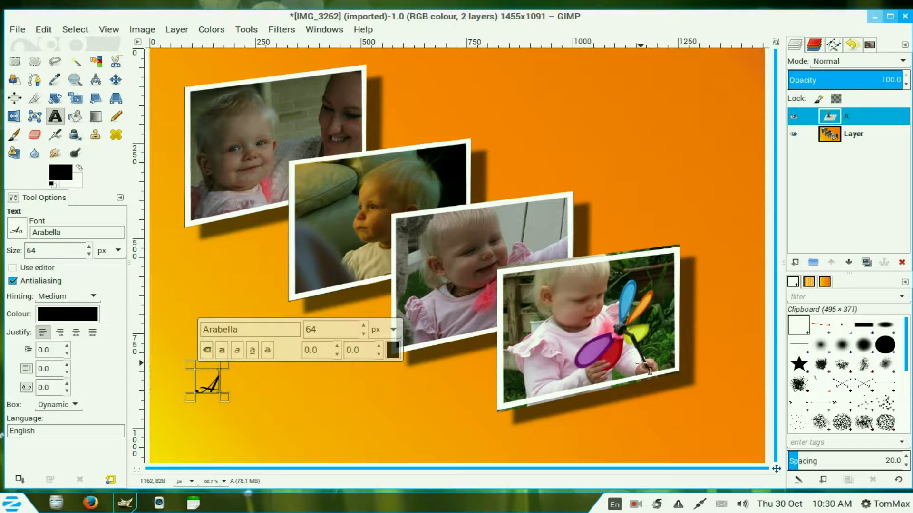
pyautogui.write('va')
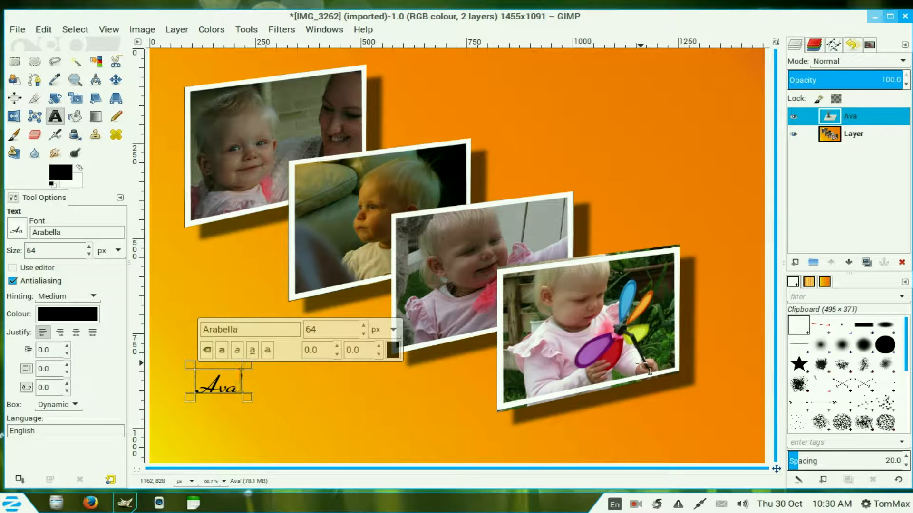
pyautogui.write("'s")
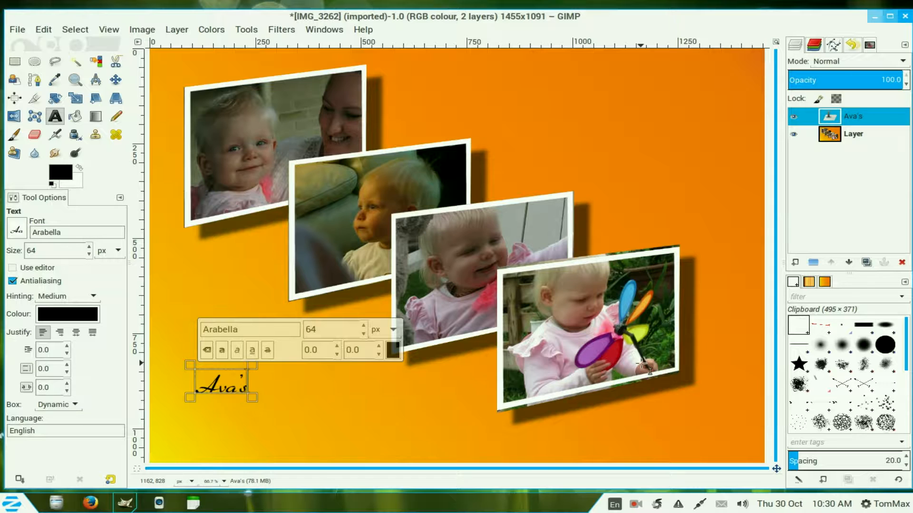
pyautogui.press('Return')
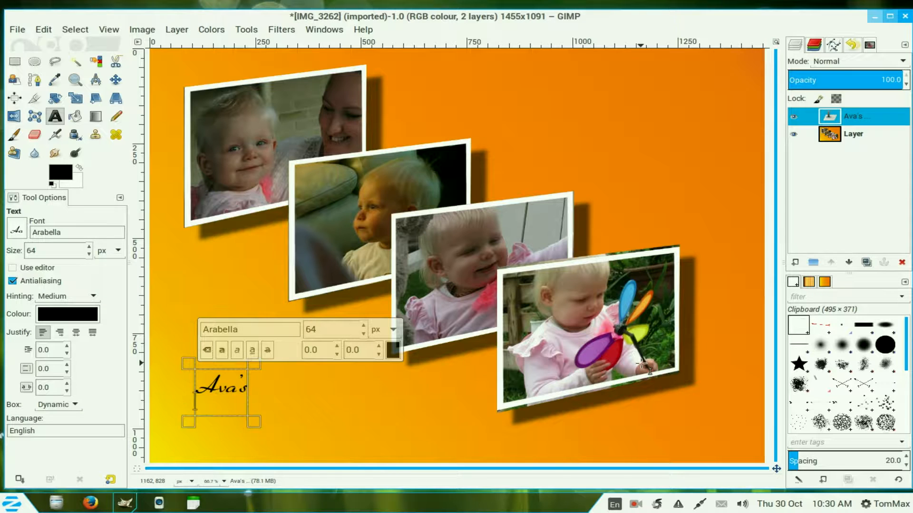
pyautogui.write('New A')
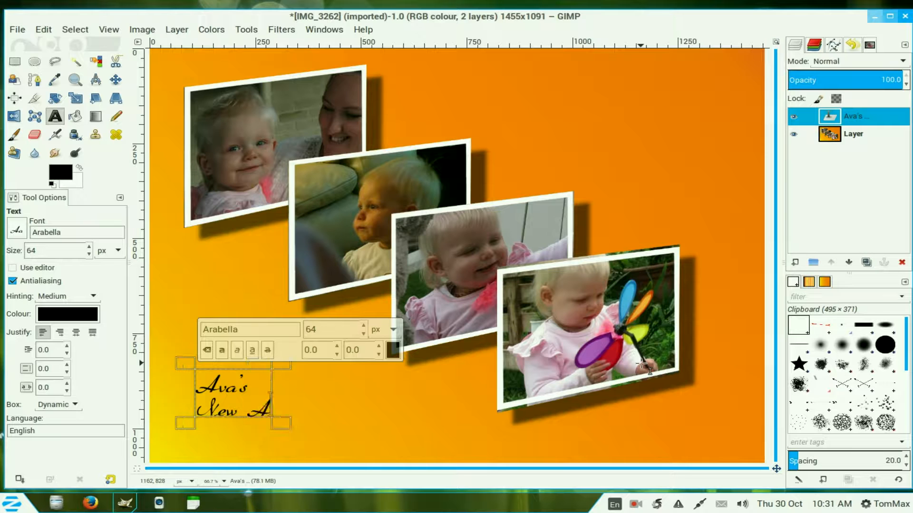
pyautogui.write('d')
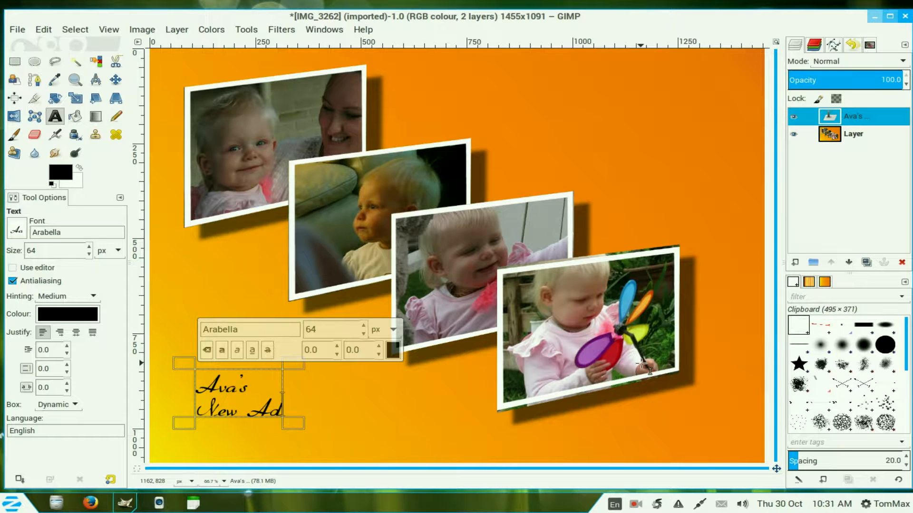
pyautogui.write('ven')
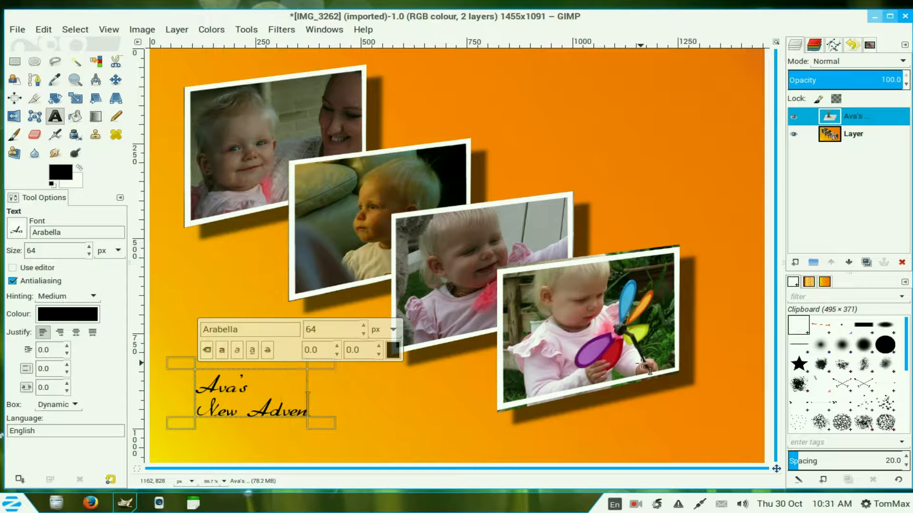
pyautogui.write('ture')
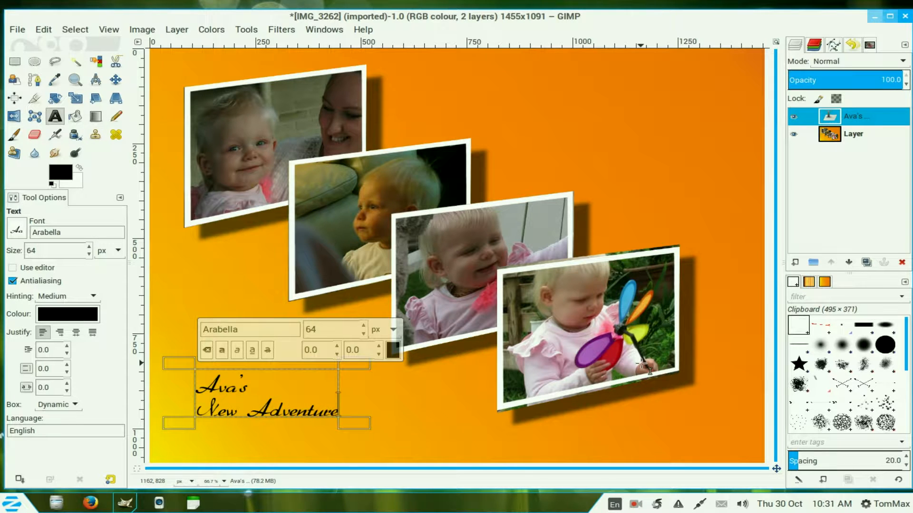
# Step: Set the title text size to 118 px and move the text layer up into the lower left area
pyautogui.click(90, 247)
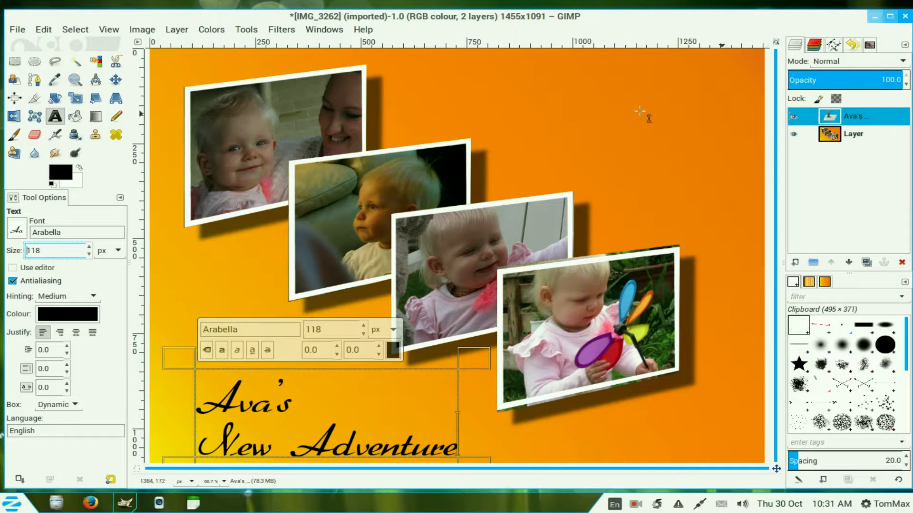
pyautogui.press('m')
pyautogui.moveTo(353, 418); pyautogui.dragTo(355, 368)
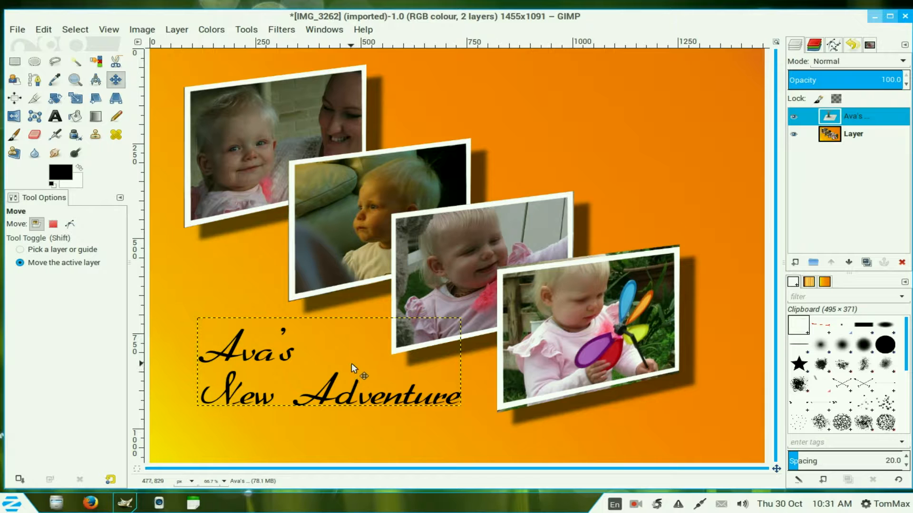
# Step: Flatten the image with the title text into a single layer
pyautogui.rightClick(837, 122)
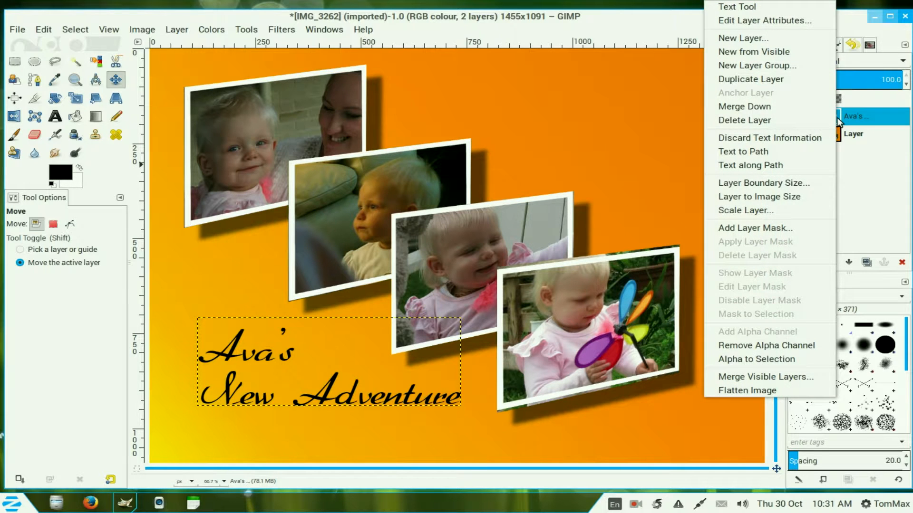
pyautogui.click(780, 390)
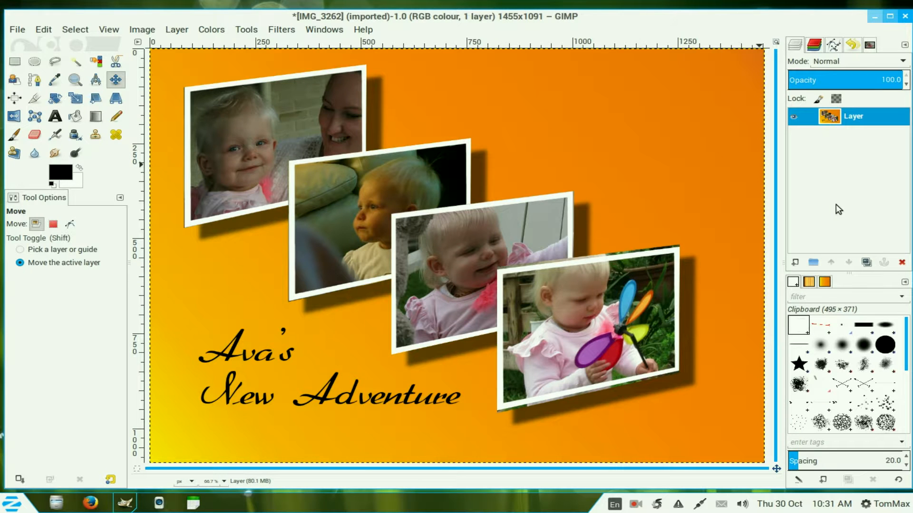
pyautogui.click(17, 30)
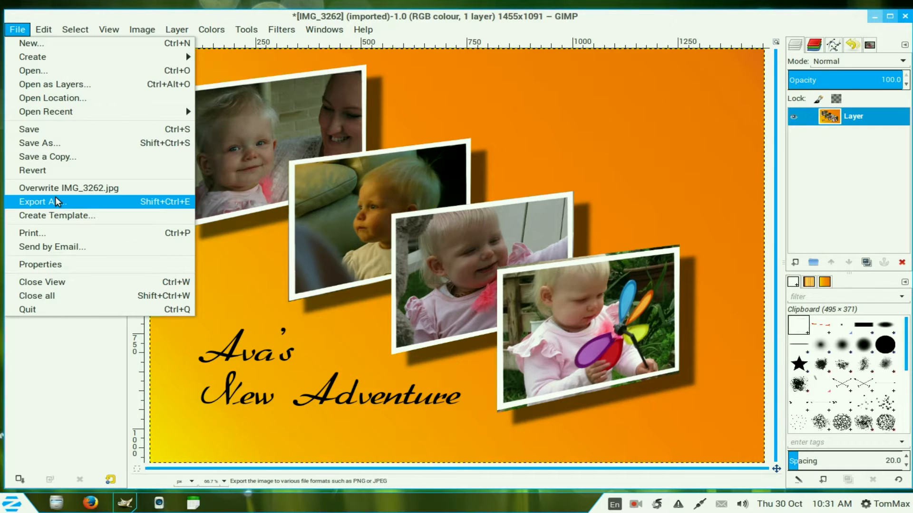
pyautogui.click(56, 202)
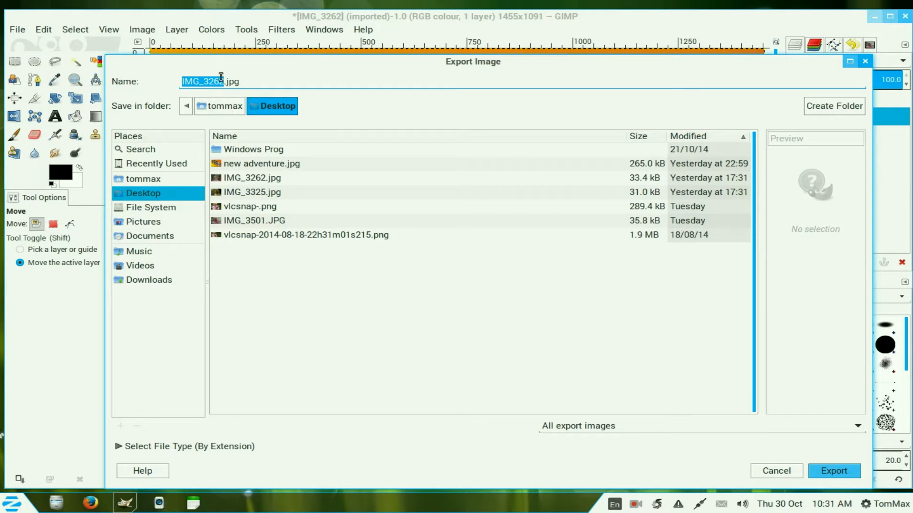
pyautogui.click(866, 64)
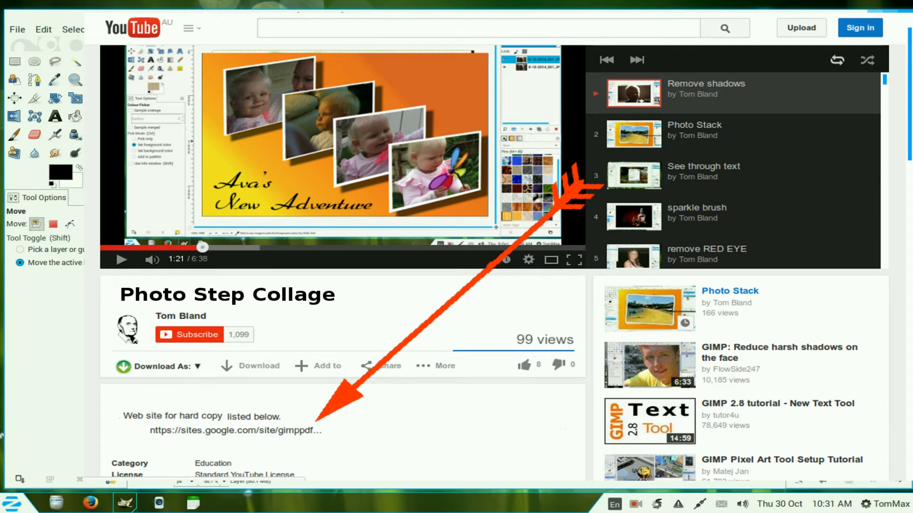